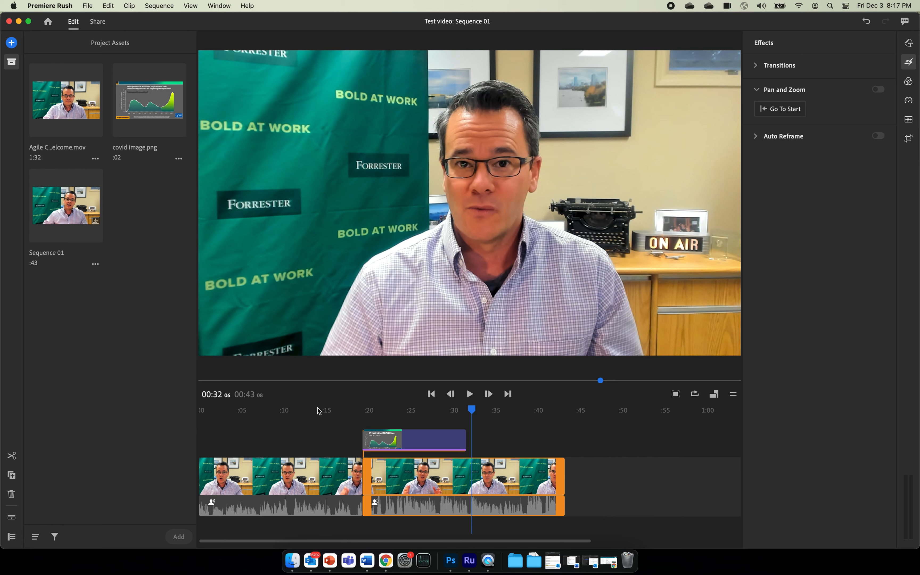
Move the playhead to about 4 seconds and bring up the Graphics settings.
left_click(233, 411)
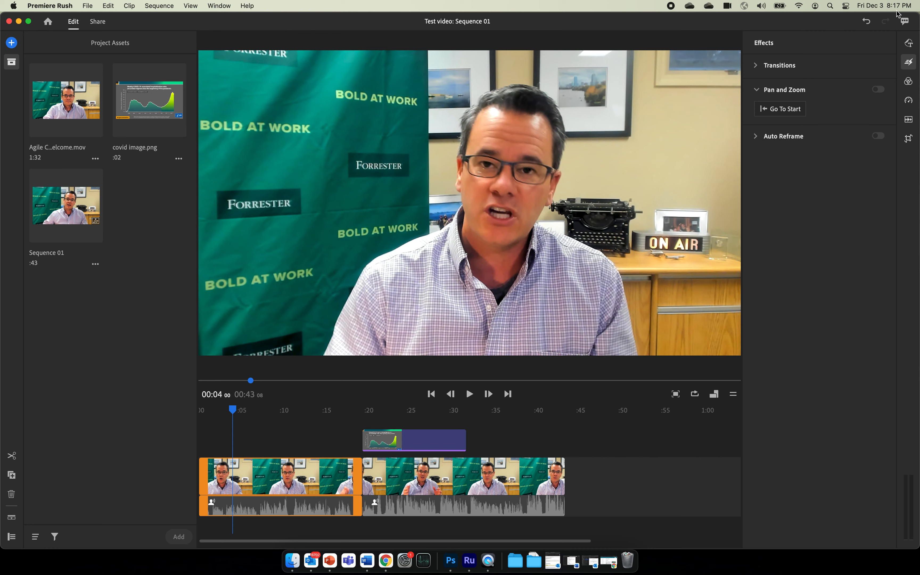
left_click(909, 44)
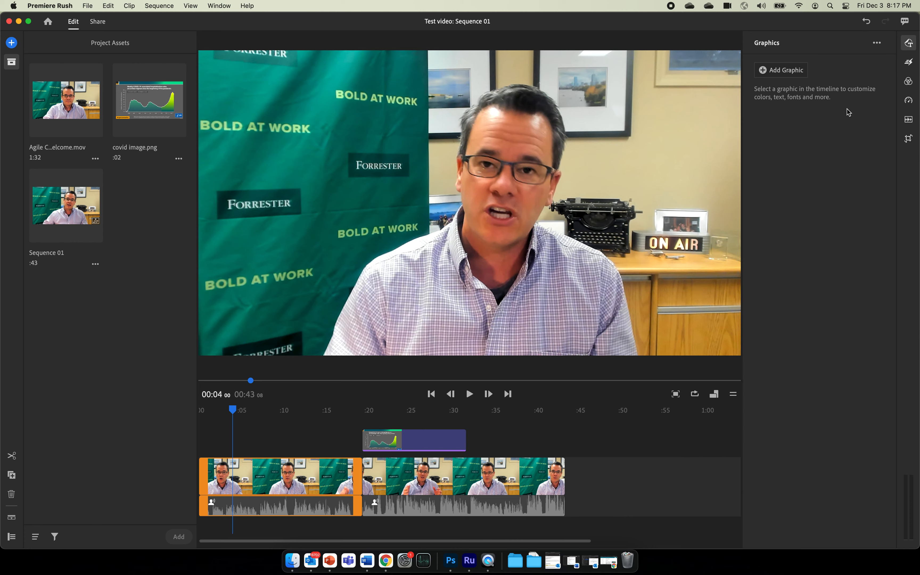
Search titles for 'lower thirds' and drop Thin Line Reveal Lower Third at about 4 seconds.
left_click(792, 73)
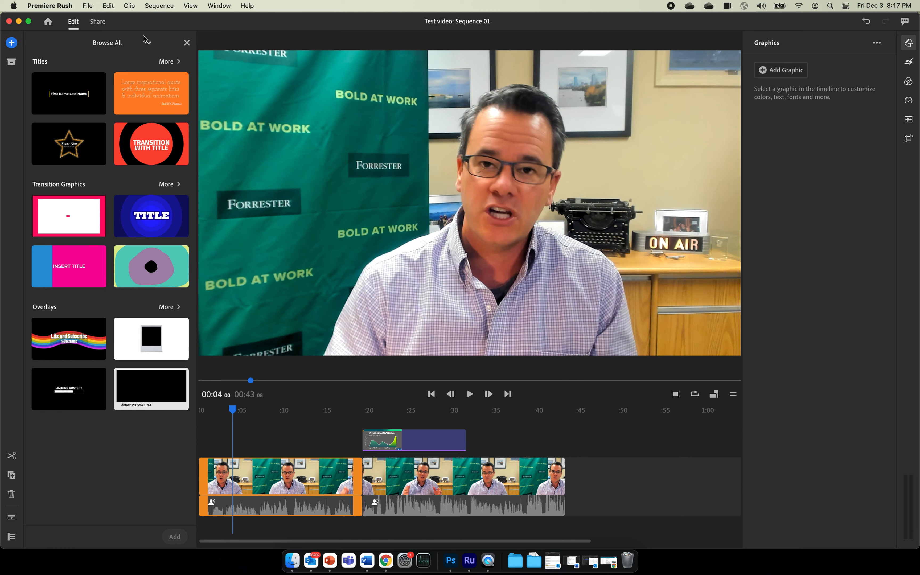
left_click(145, 44)
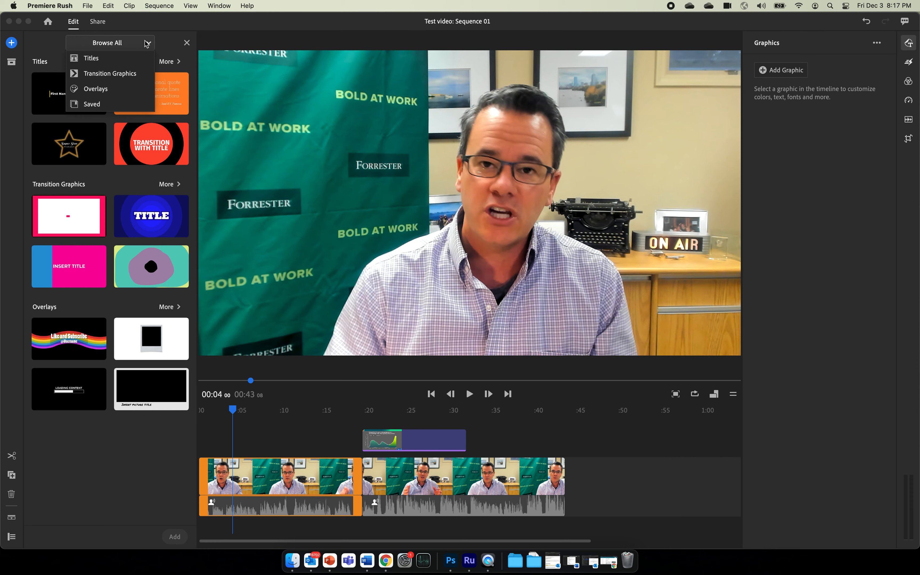
left_click(147, 43)
left_click(165, 61)
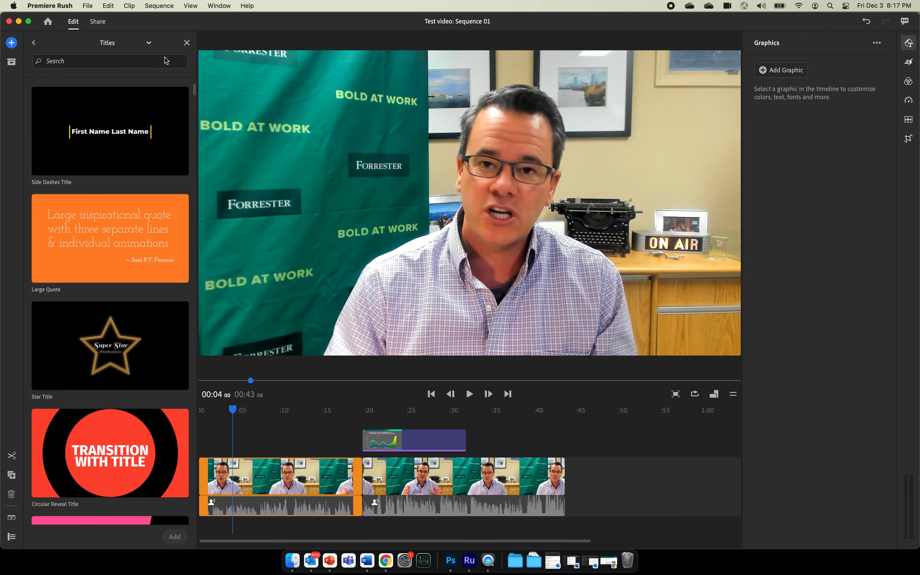
left_click(156, 63)
type("lower thirds")
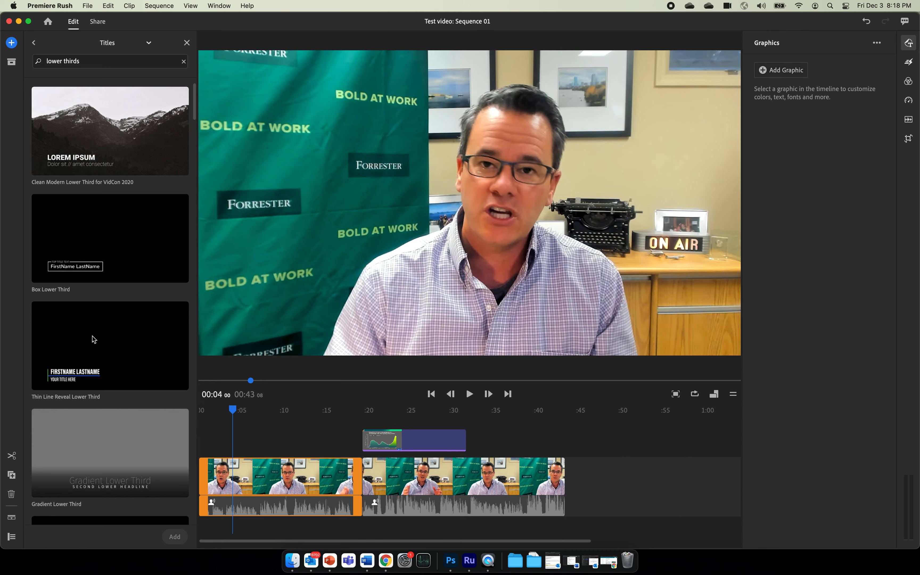
left_click_drag(73, 339, 236, 449)
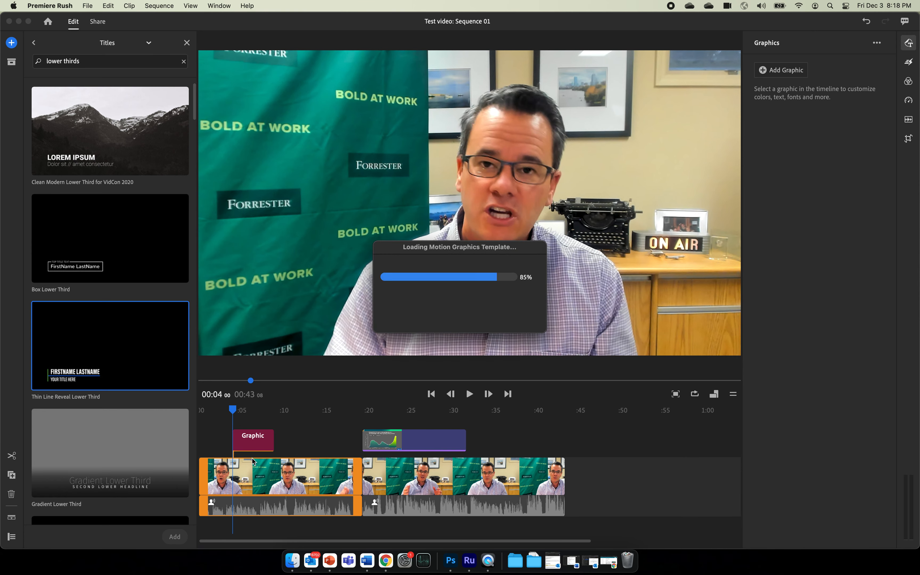
Play back the Thin Line Reveal lower third from just before it to preview it.
left_click(252, 444)
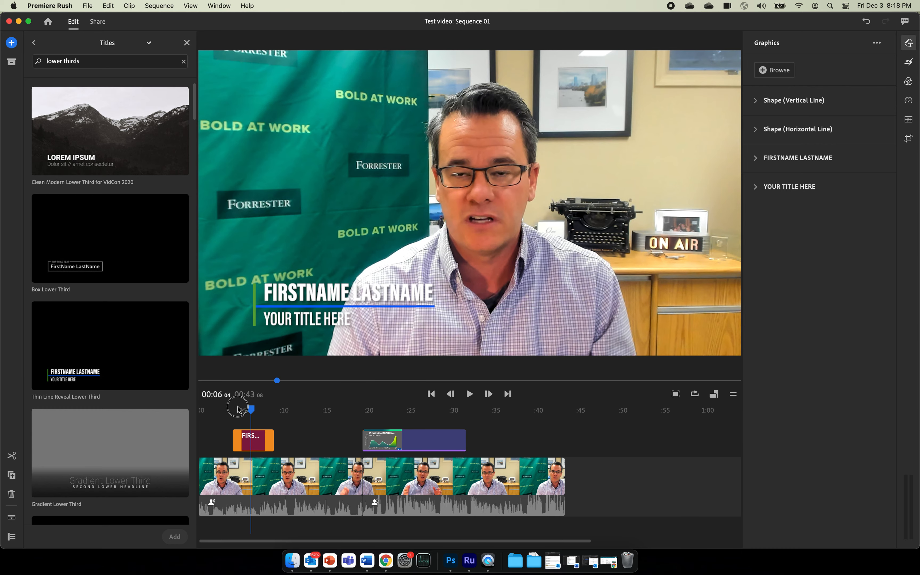
left_click_drag(235, 409, 227, 410)
key("space")
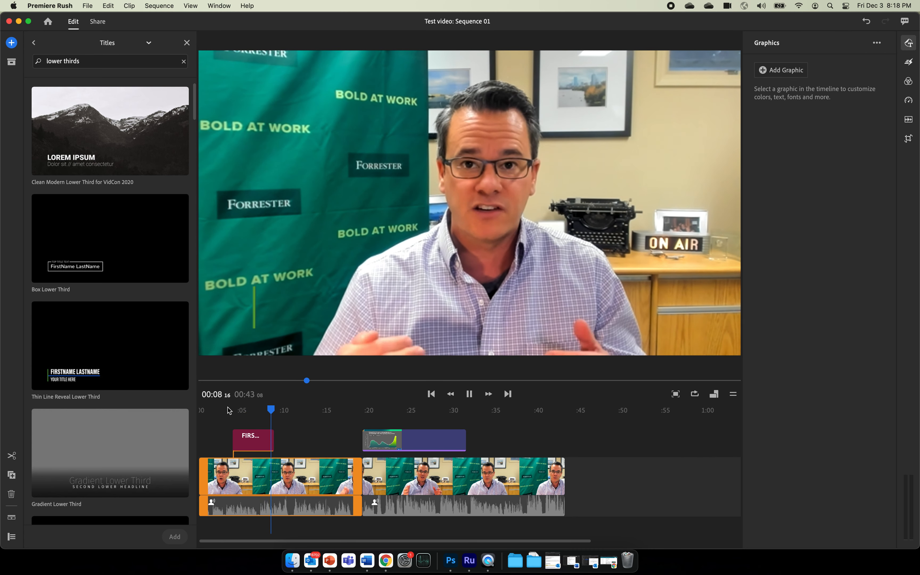
Delete the Thin Line Reveal title clip from the sequence.
left_click(259, 435)
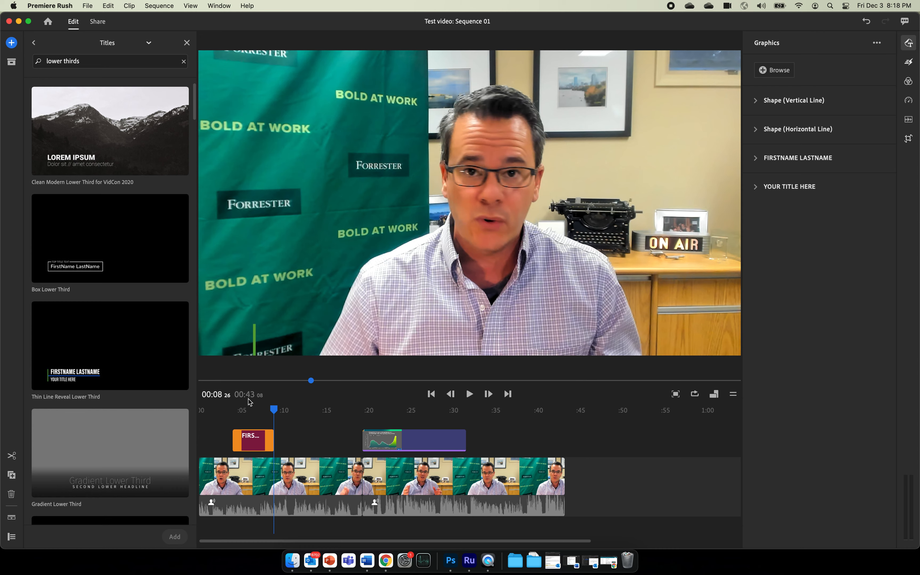
left_click(252, 410)
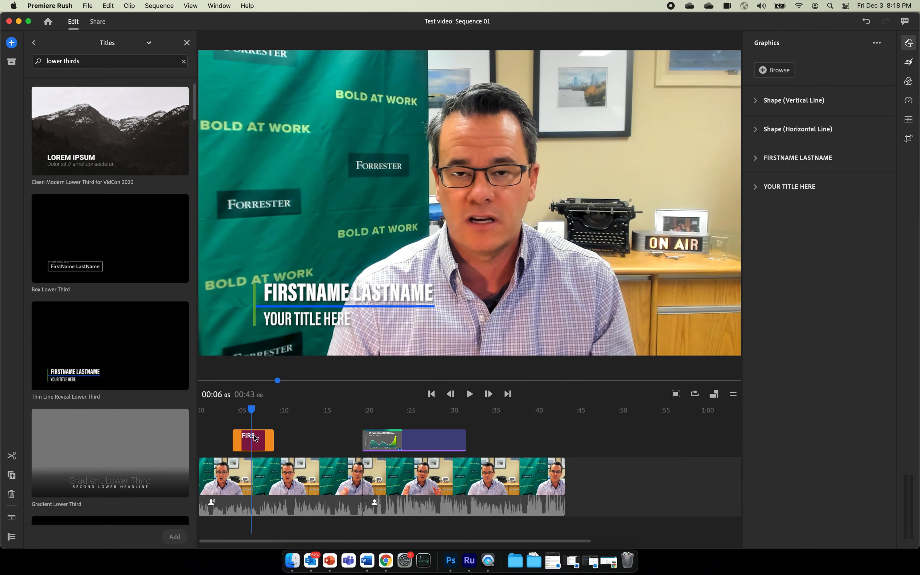
key("Delete")
scroll(127, 385, "down", 7)
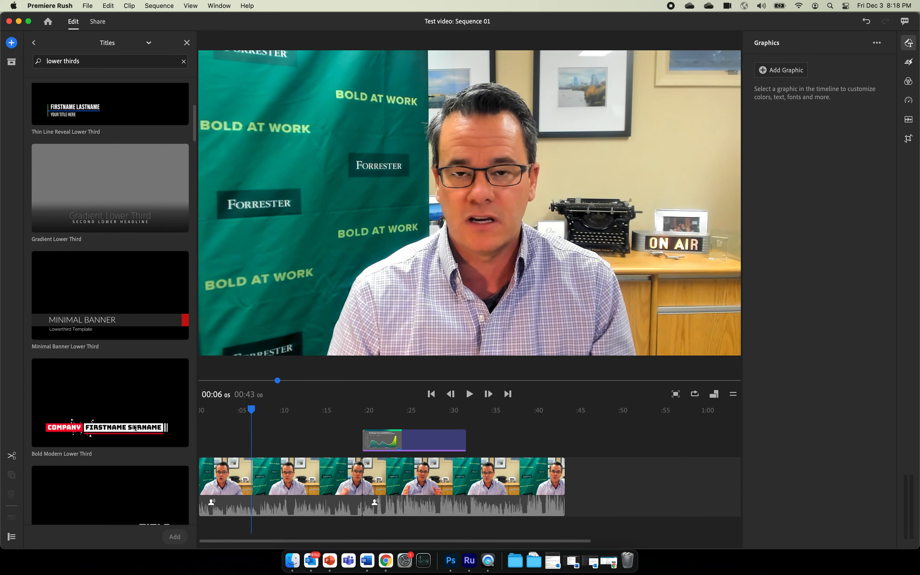
Drop Bold Modern Lower Third at about 6 seconds, preview it, and select it for editing.
left_click_drag(78, 408, 288, 441)
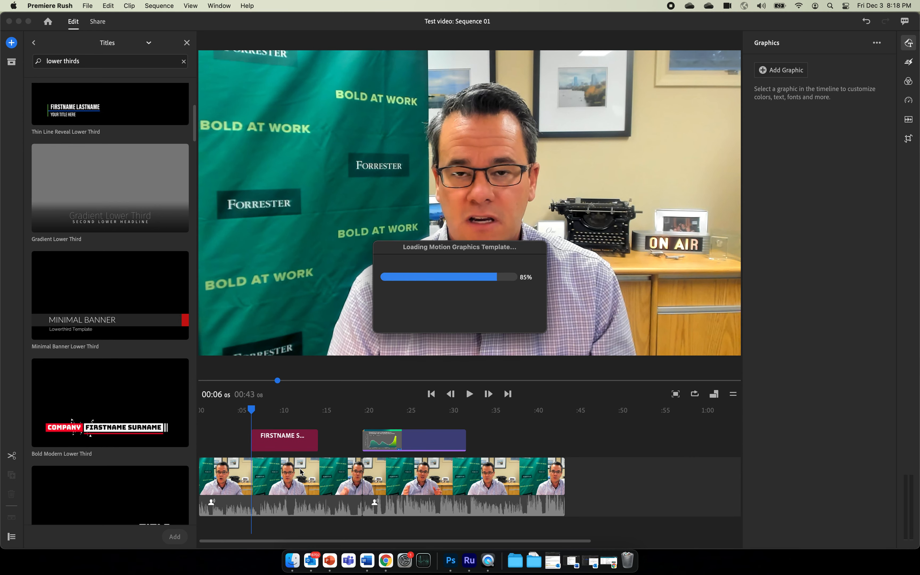
left_click(240, 410)
key("space")
key("space")
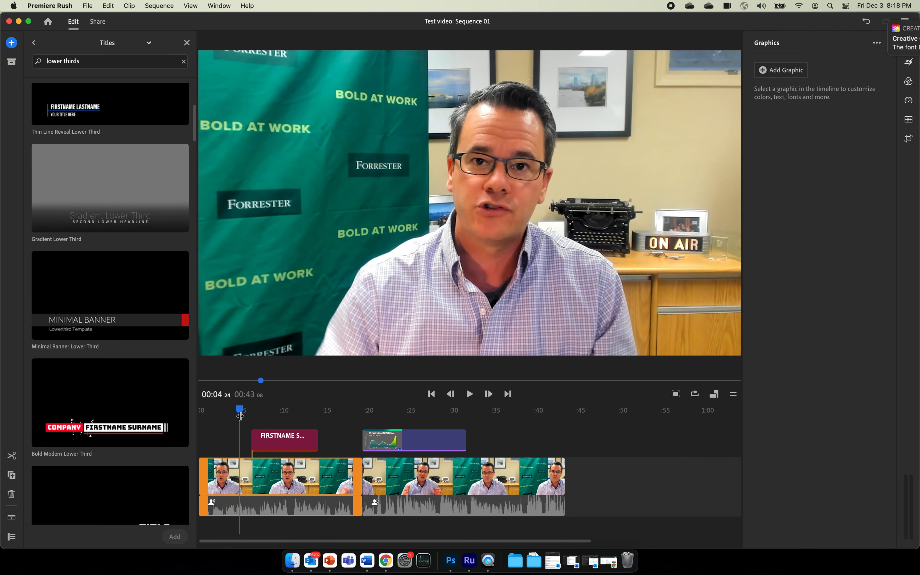
key("space")
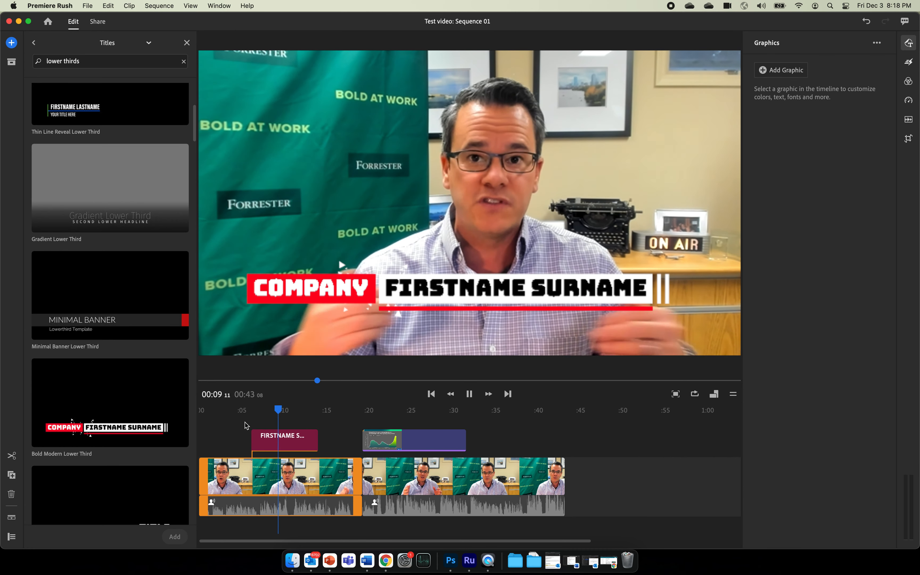
key("space")
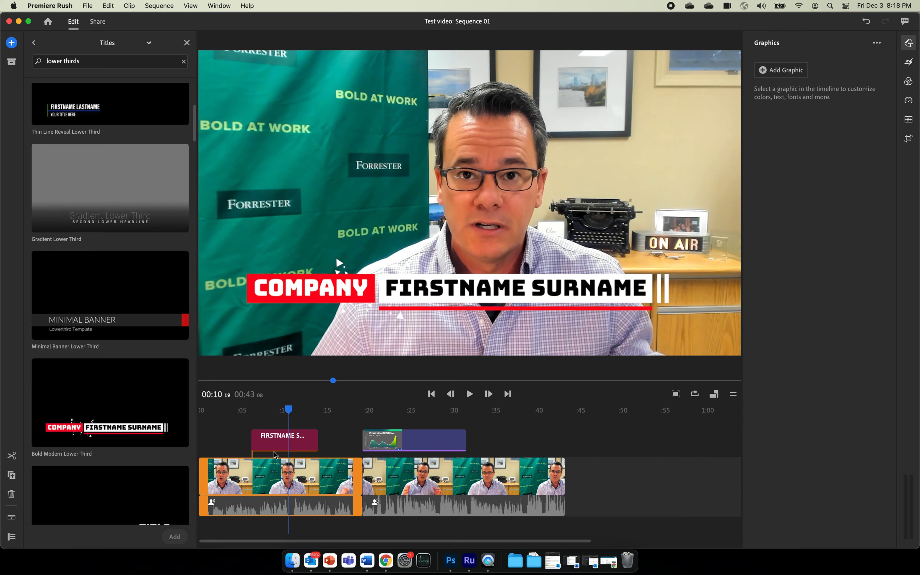
left_click(273, 441)
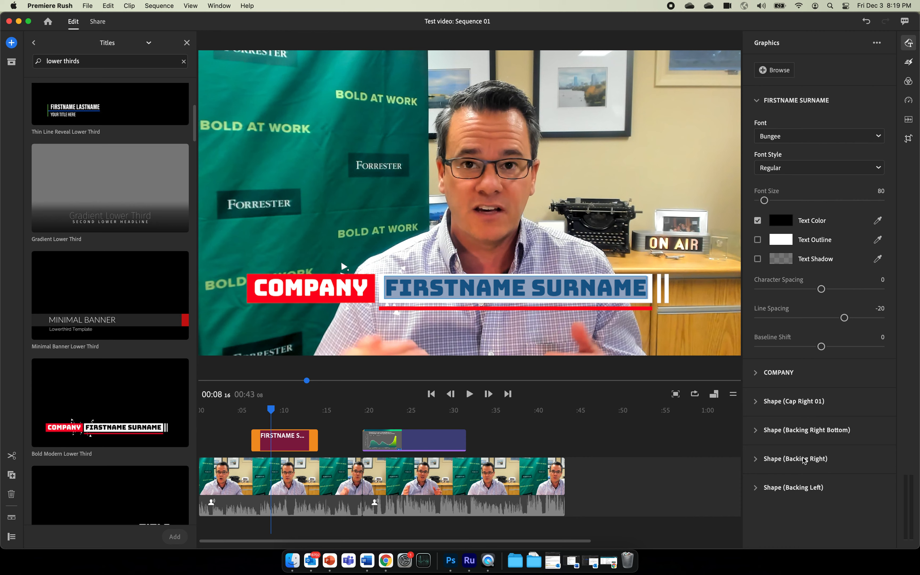
Replace FIRSTNAME SURNAME in the lower third with the speaker's full name.
left_click(508, 292)
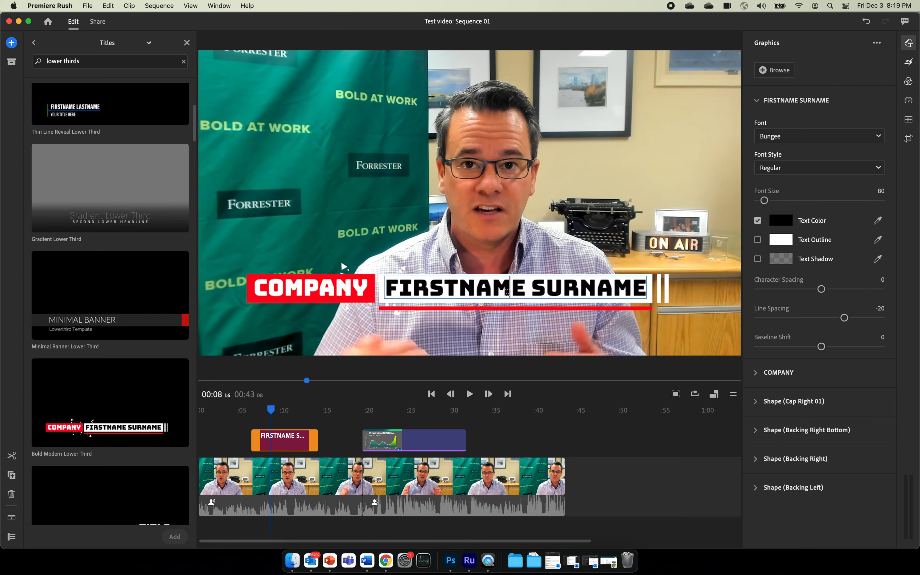
double_click(507, 292)
left_click(507, 292)
double_click(508, 292)
triple_click(506, 291)
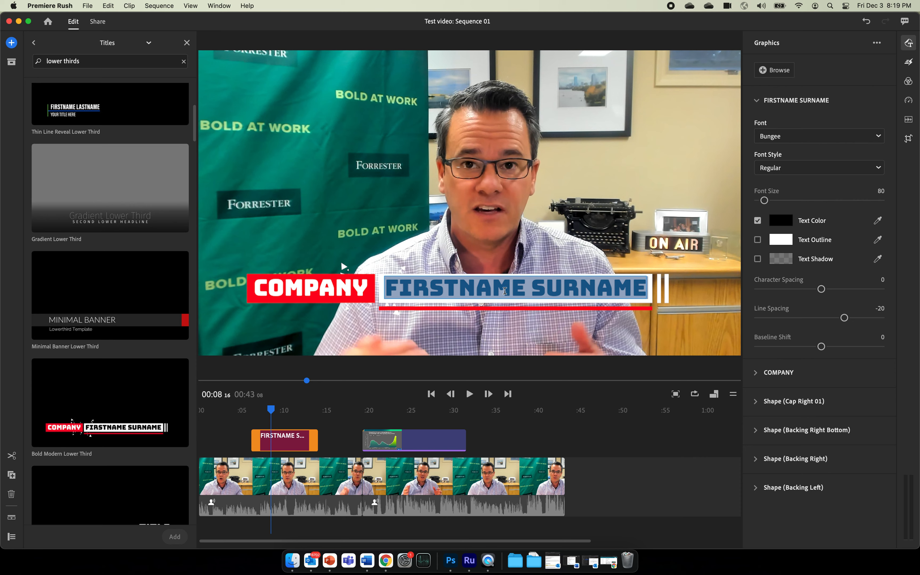
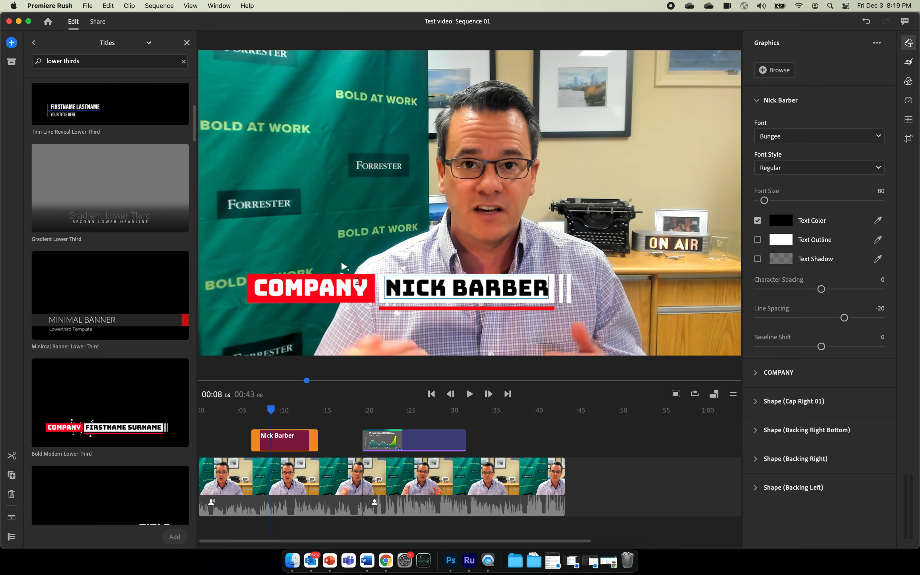
Change the COMPANY label to CDC.
left_click(357, 282)
double_click(349, 285)
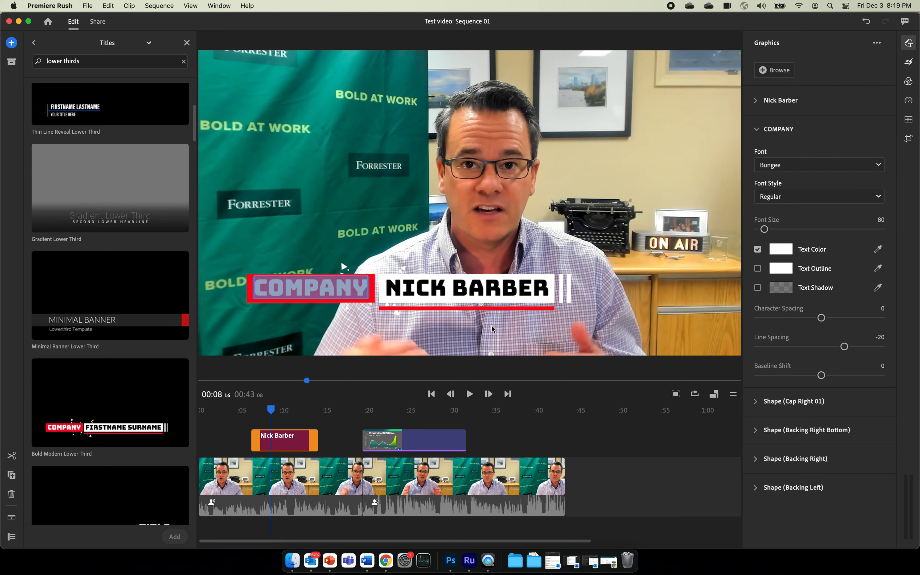
type("CDC")
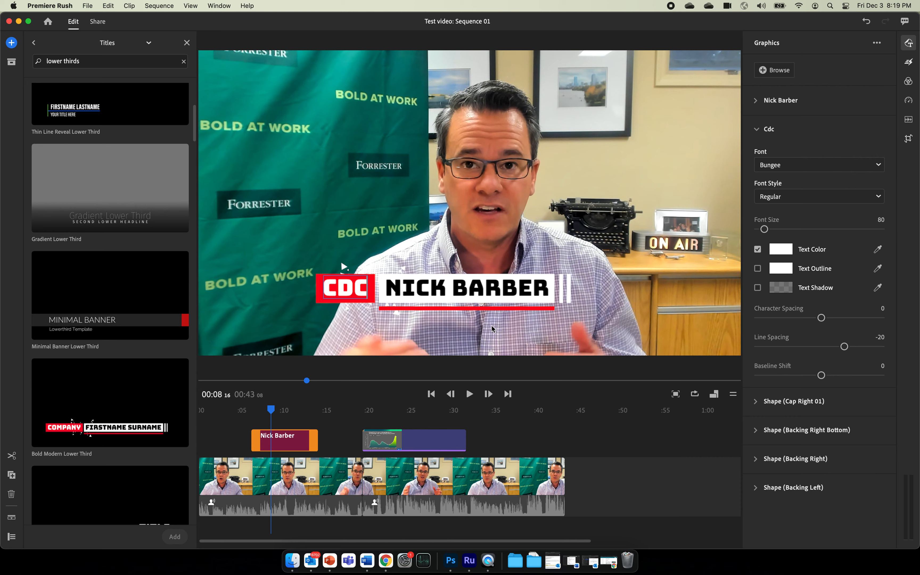
left_click(671, 500)
Play the sequence from about 6 seconds to check the edited lower third.
left_click(253, 412)
key("space")
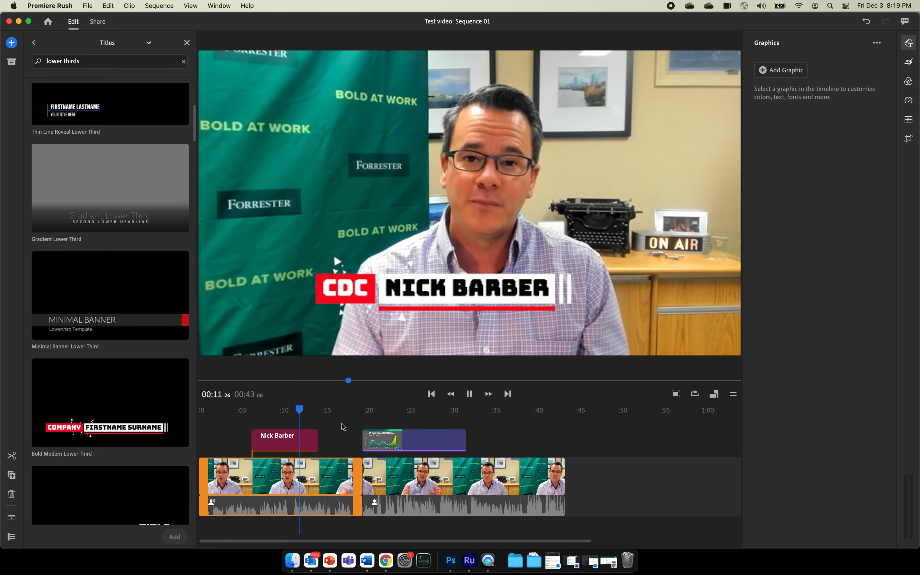
left_click(357, 307)
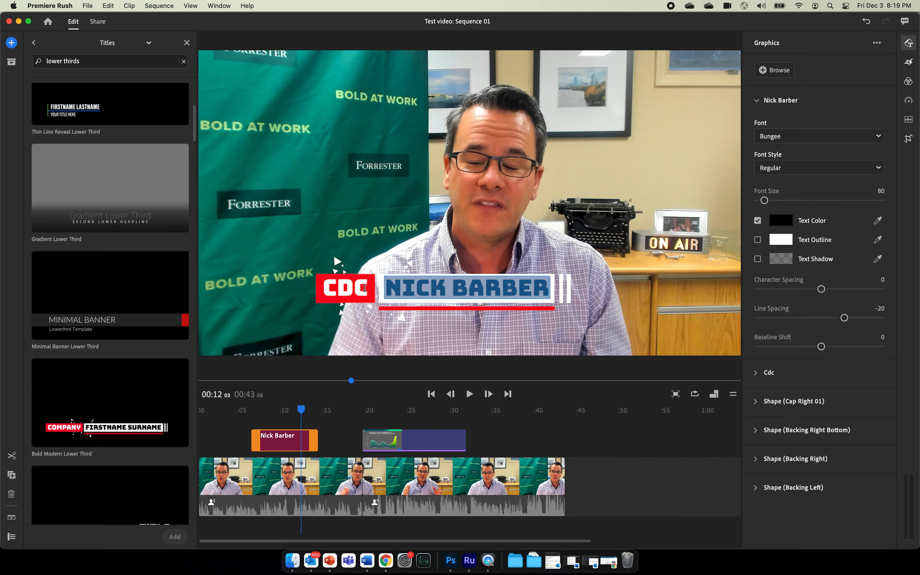
left_click(280, 435)
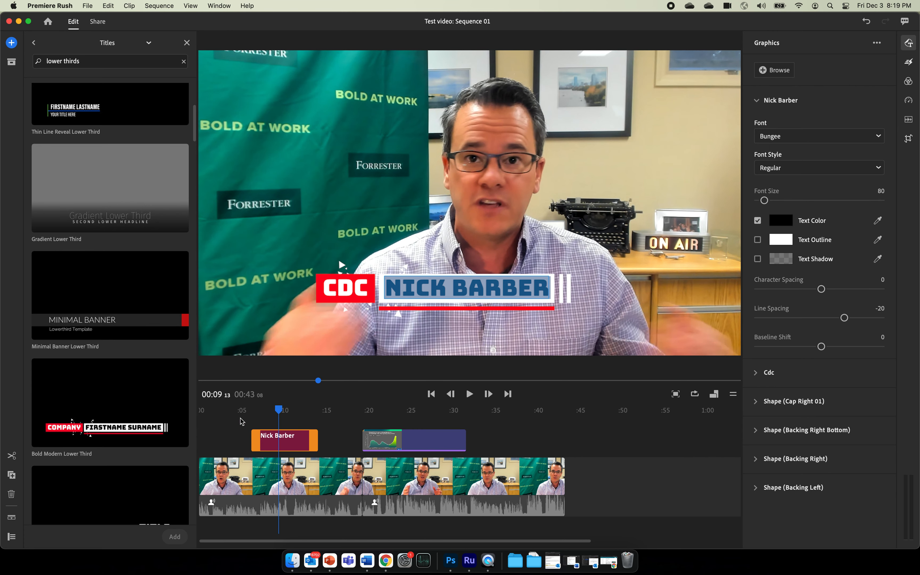
Swap the edited title for a Minimal Banner Lower Third and preview it.
key("Delete")
left_click_drag(116, 303, 271, 437)
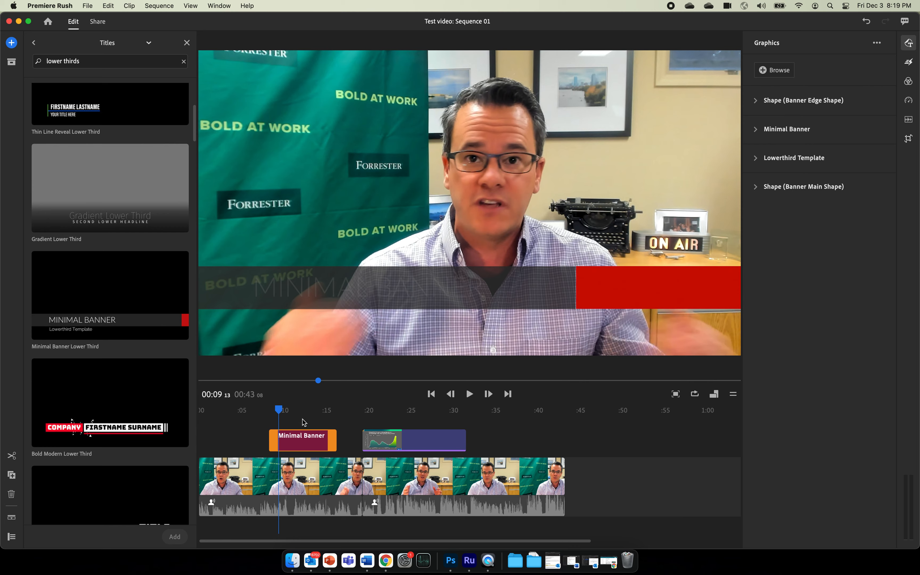
left_click(270, 410)
key("space")
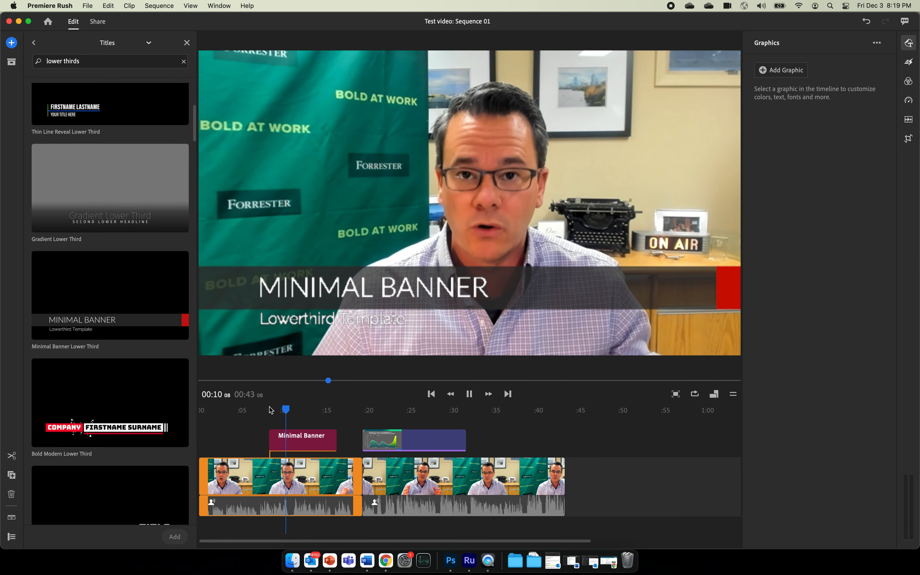
left_click(273, 434)
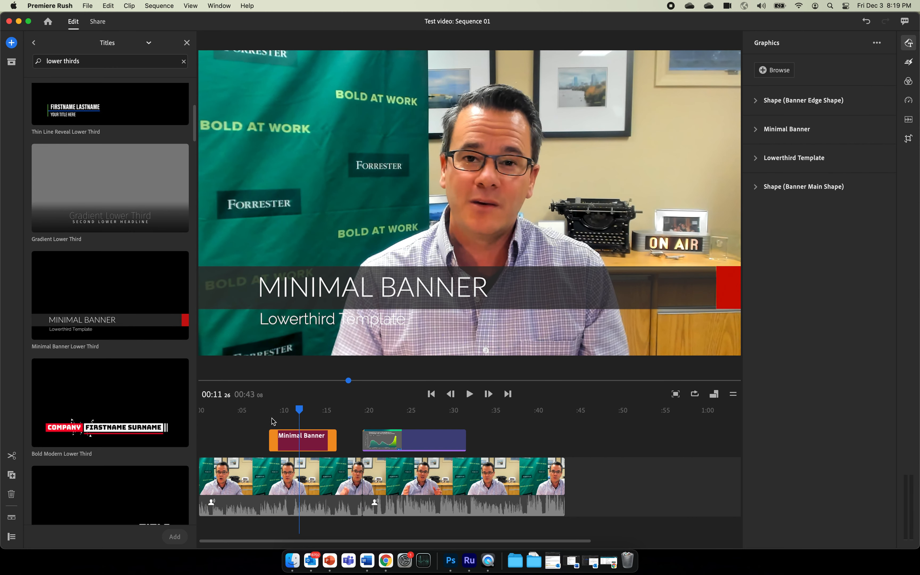
Change the banner title to the speaker's name and the subtitle to 'Forrester Analyst'.
double_click(318, 285)
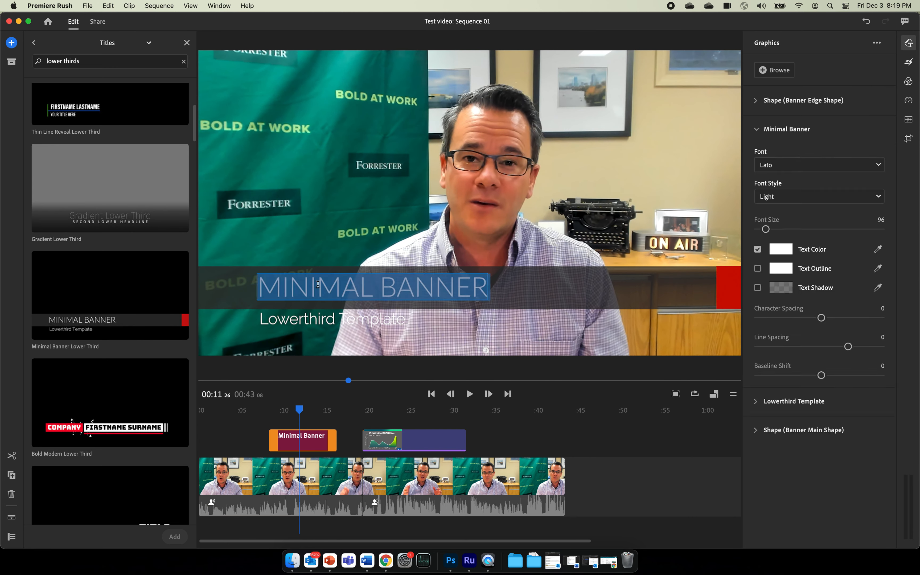
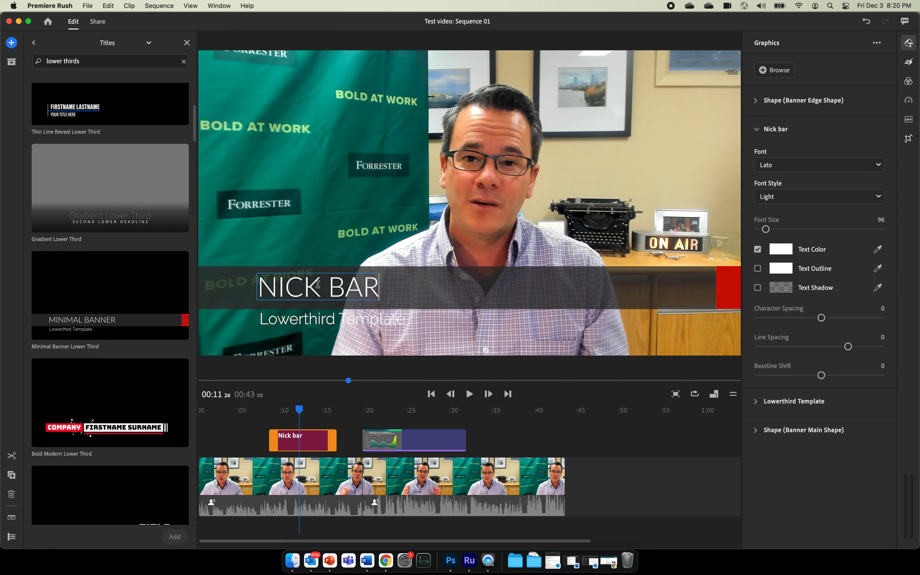
left_click(301, 319)
double_click(302, 319)
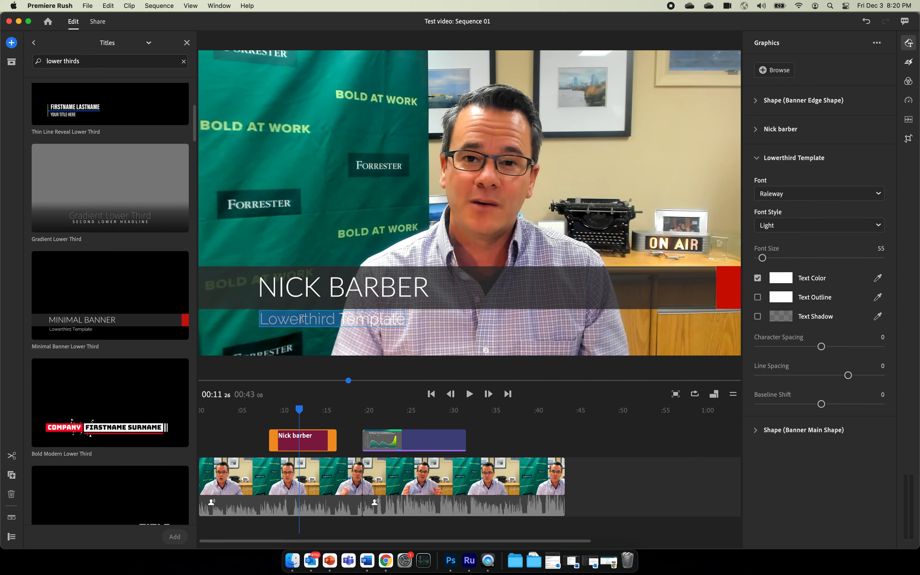
triple_click(301, 319)
type("Forrest")
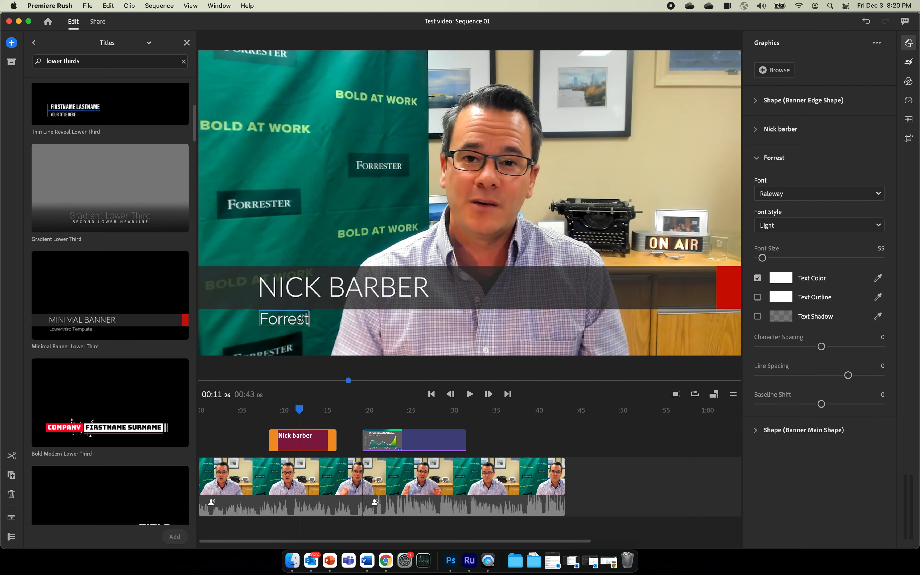
type("er Analyst")
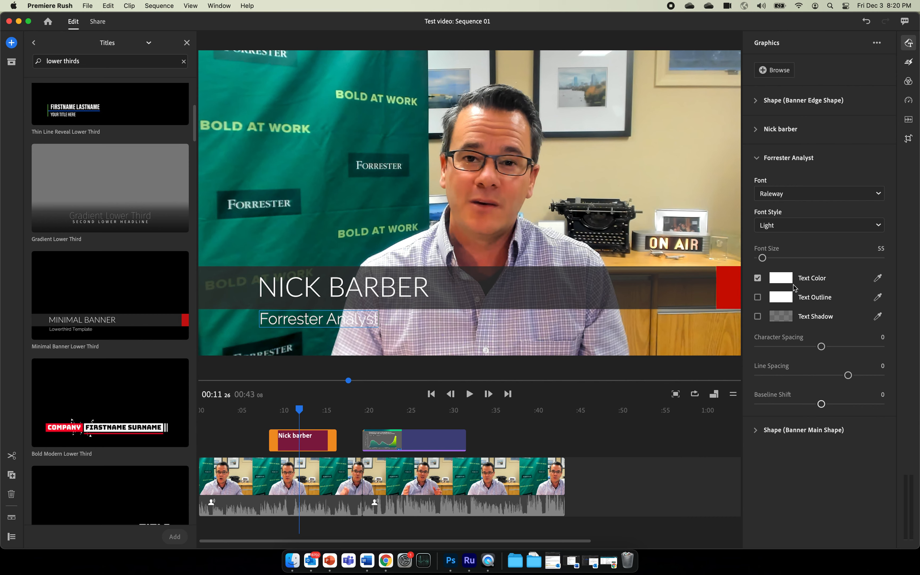
left_click(345, 334)
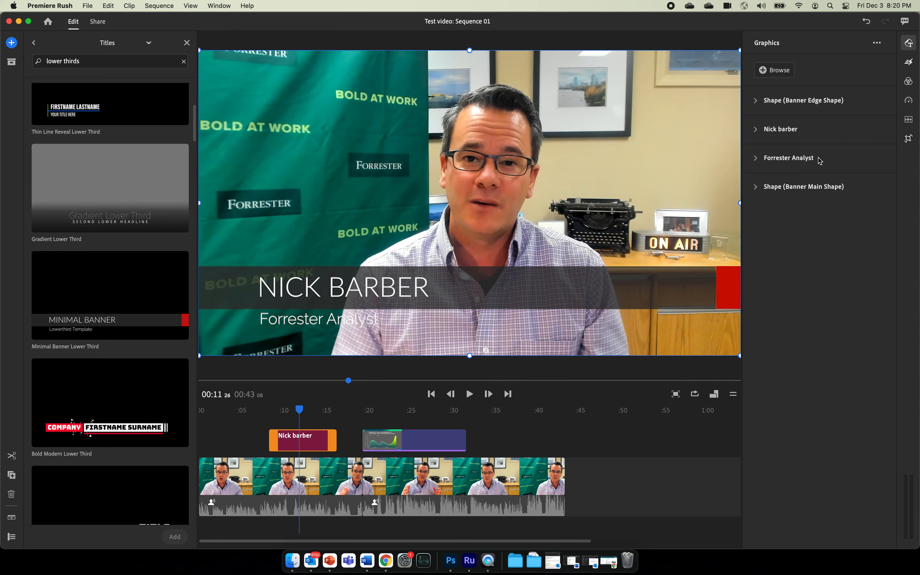
Turn on Text Shadow for the Forrester Analyst subtitle and preview the lower third.
left_click(794, 164)
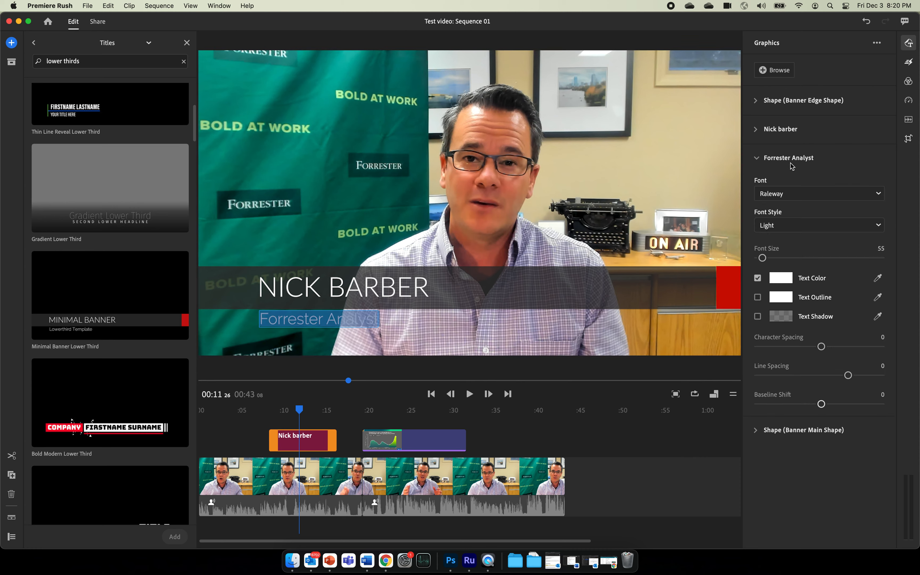
left_click(758, 317)
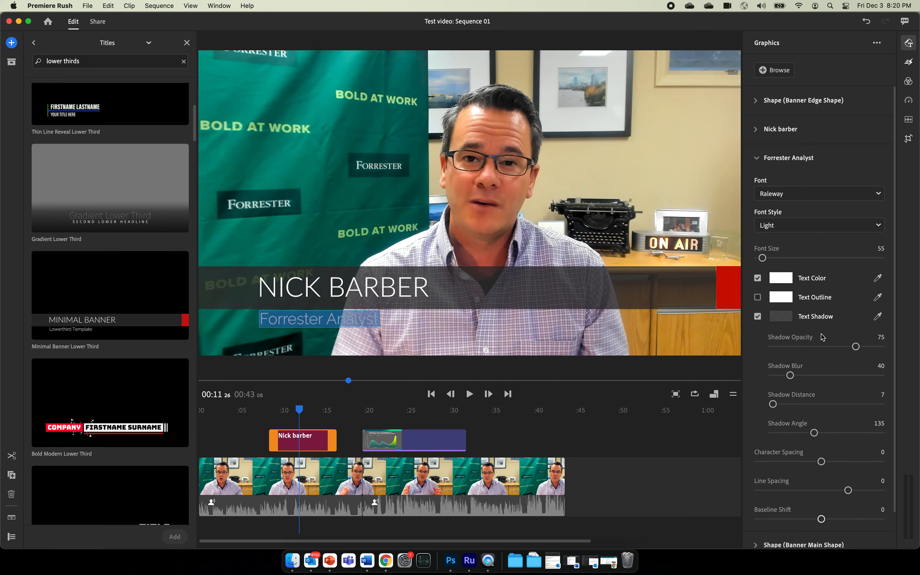
left_click(700, 491)
left_click(300, 409)
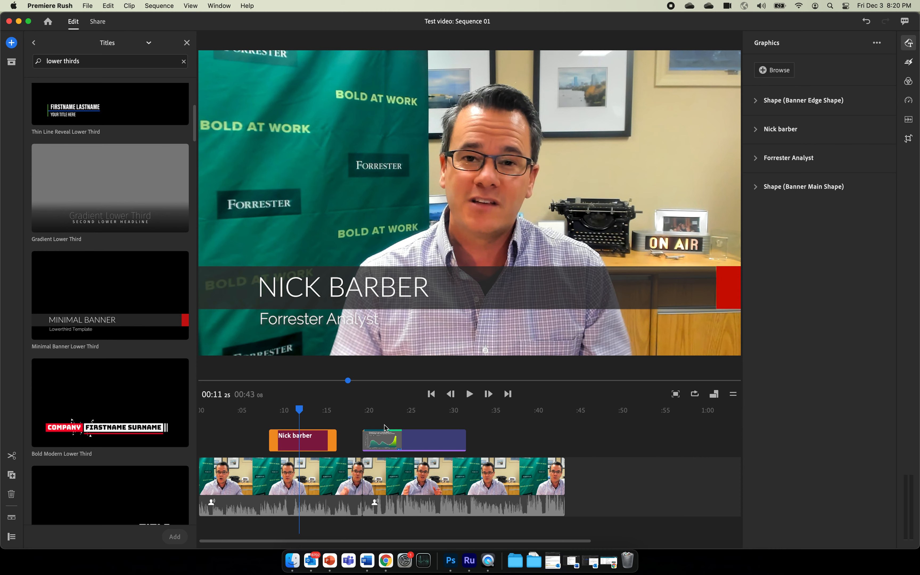
left_click(577, 434)
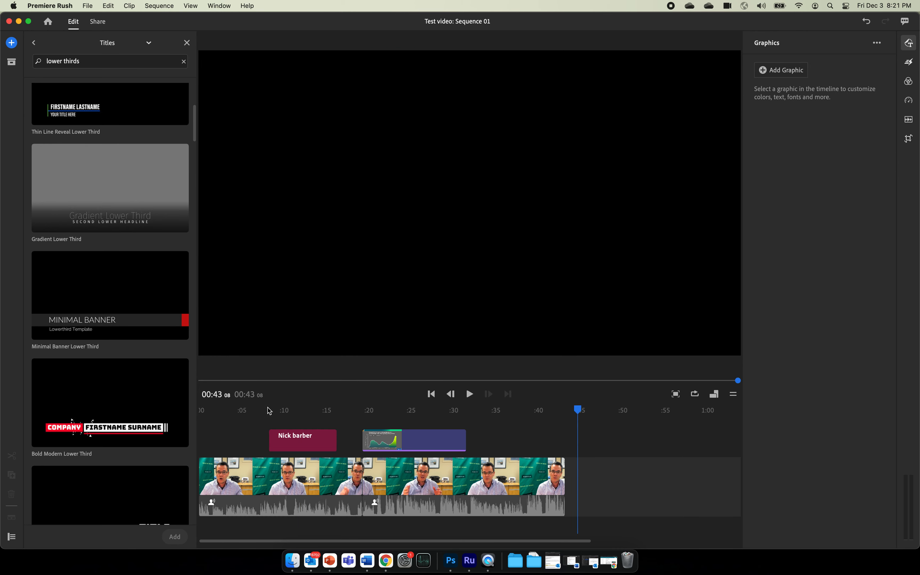
Go to the Share page and name the export file 'Test video'.
left_click(255, 410)
left_click(357, 514)
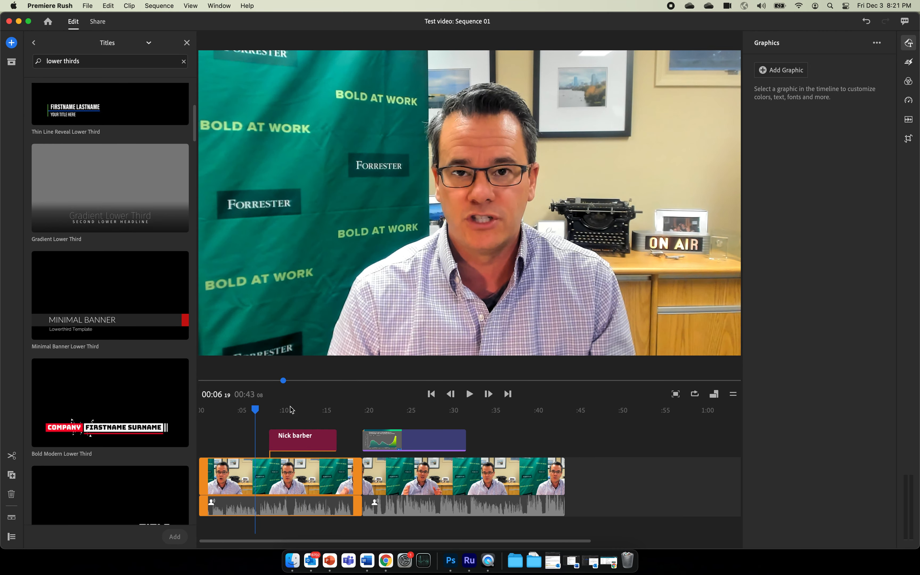
left_click(226, 410)
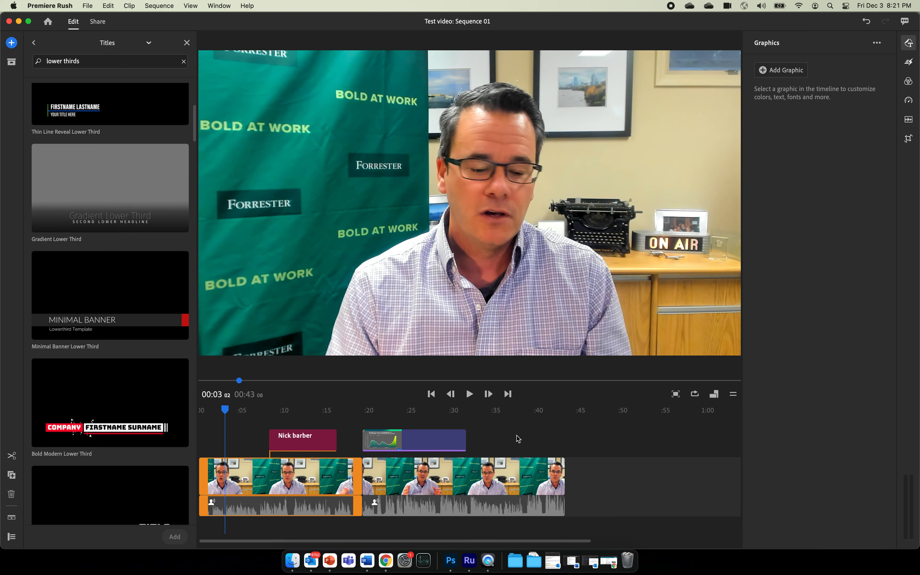
left_click(98, 22)
left_click(243, 81)
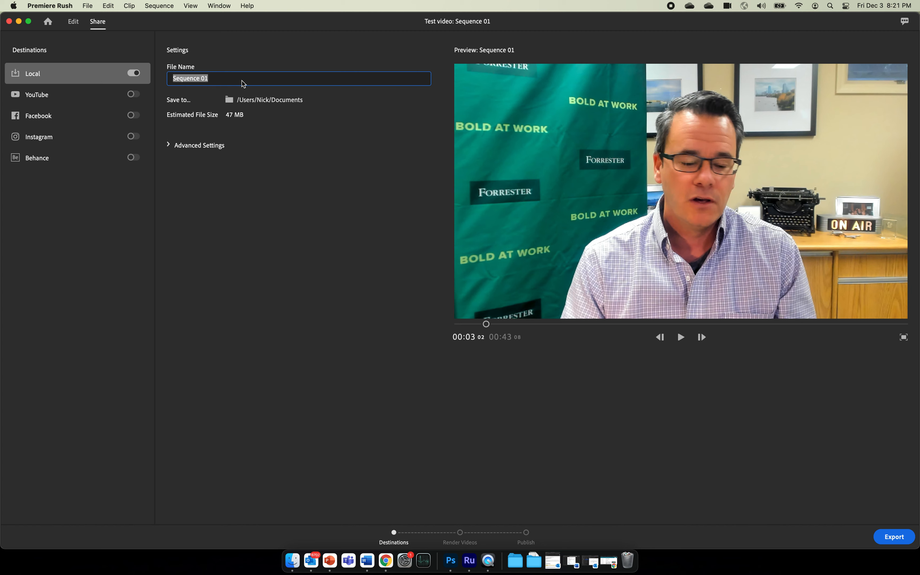
type("Test video")
Set the export to save Test video.mp4 into Downloads and start exporting.
key("Return")
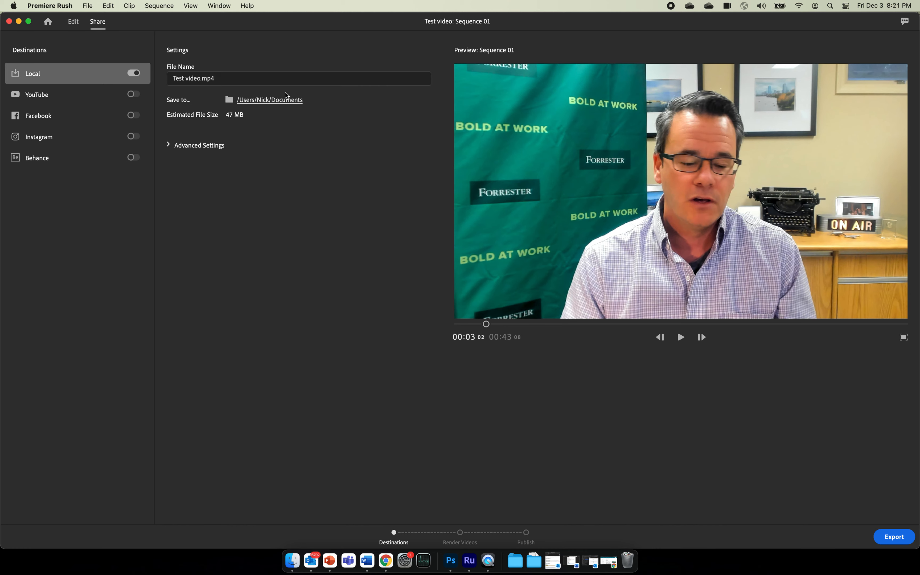
left_click(266, 104)
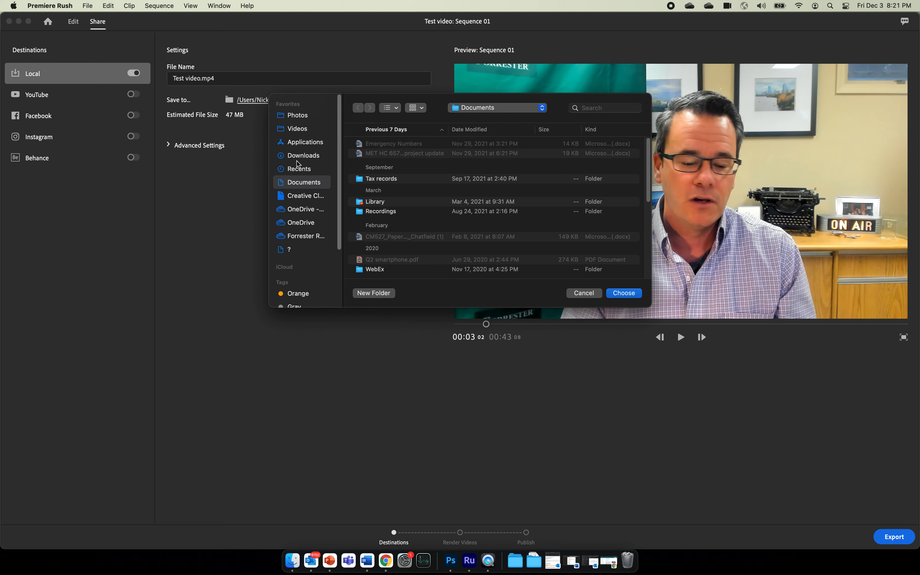
left_click(304, 156)
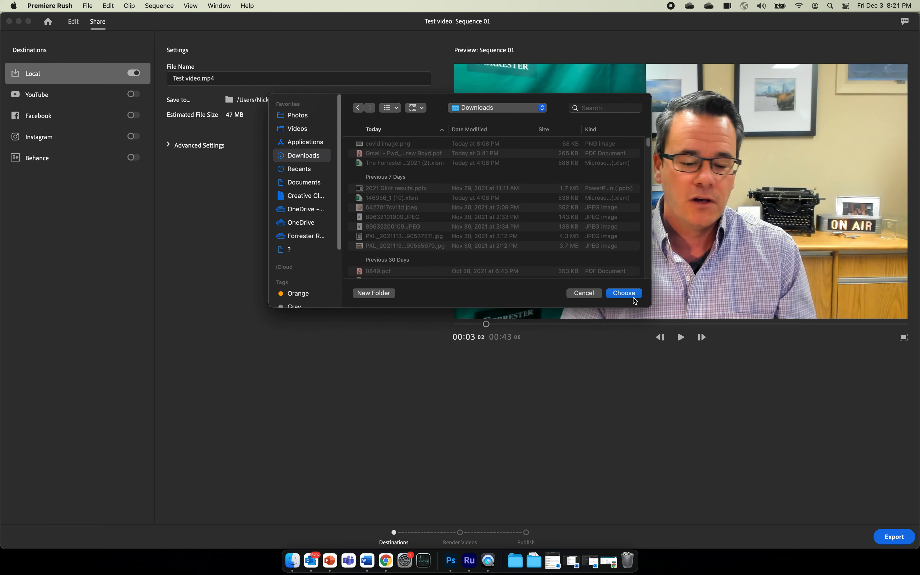
left_click(624, 293)
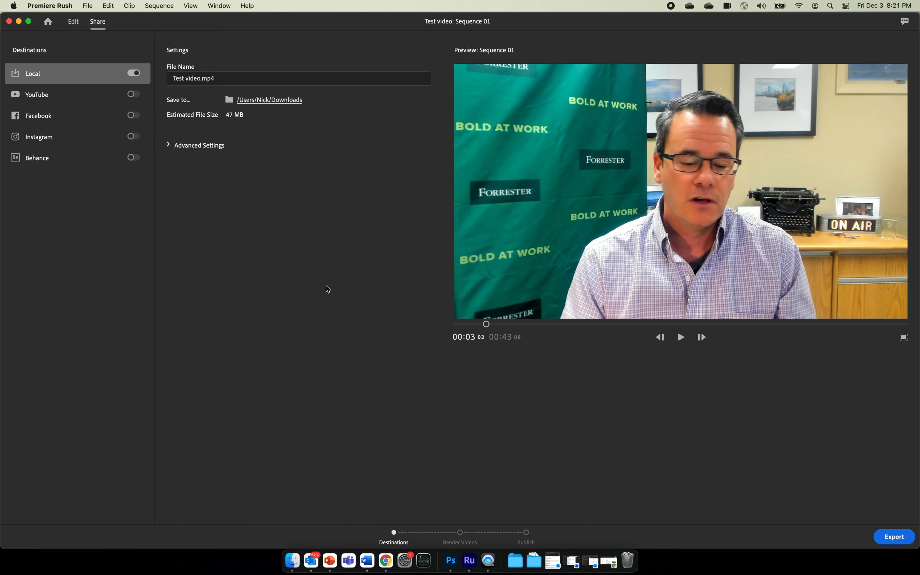
left_click(897, 535)
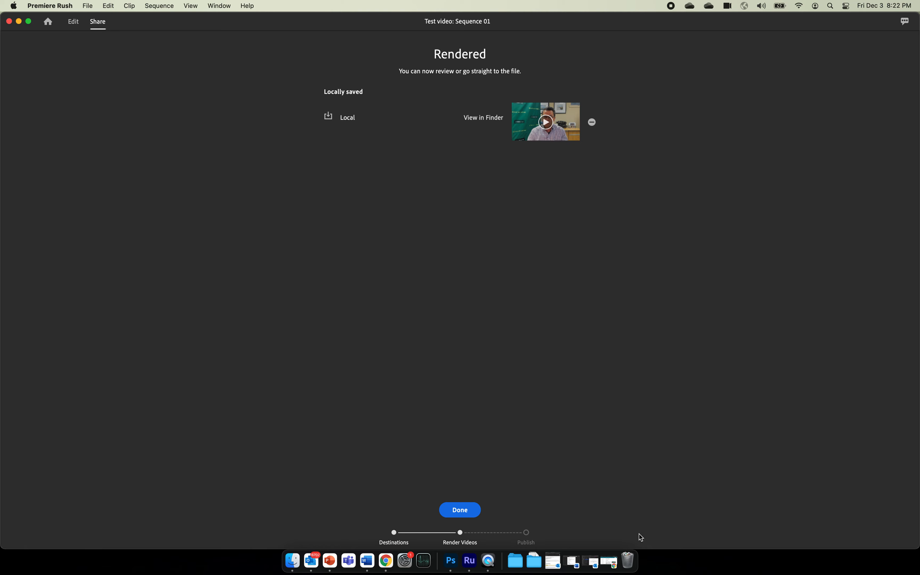
Close the rendered export summary and switch to the web browser.
left_click(468, 513)
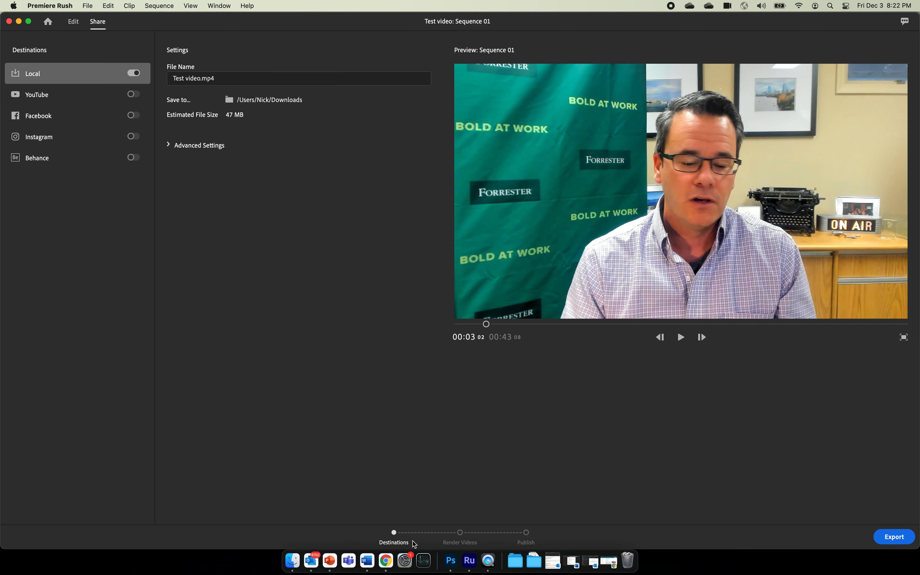
left_click(386, 561)
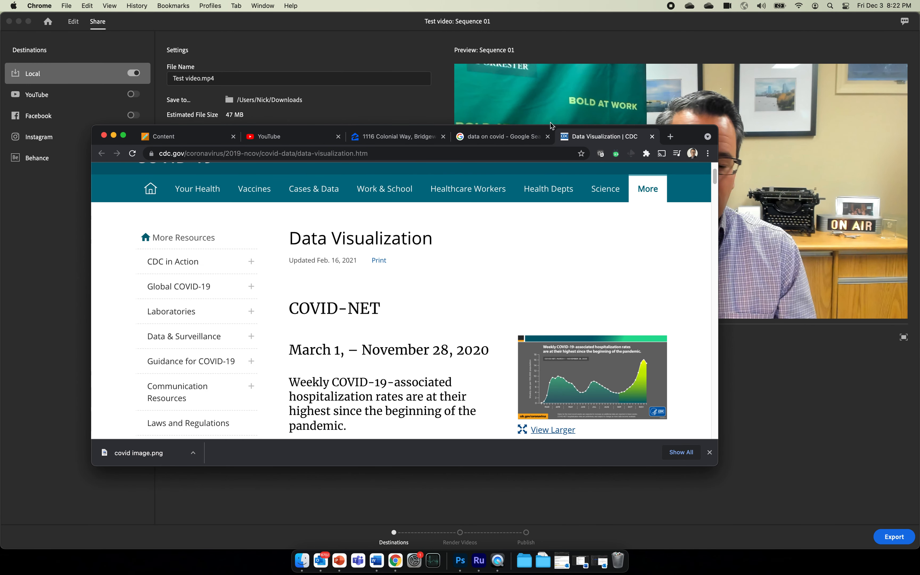
In Chrome's YouTube tab, choose Create > Upload video to open the upload dialog.
left_click(670, 136)
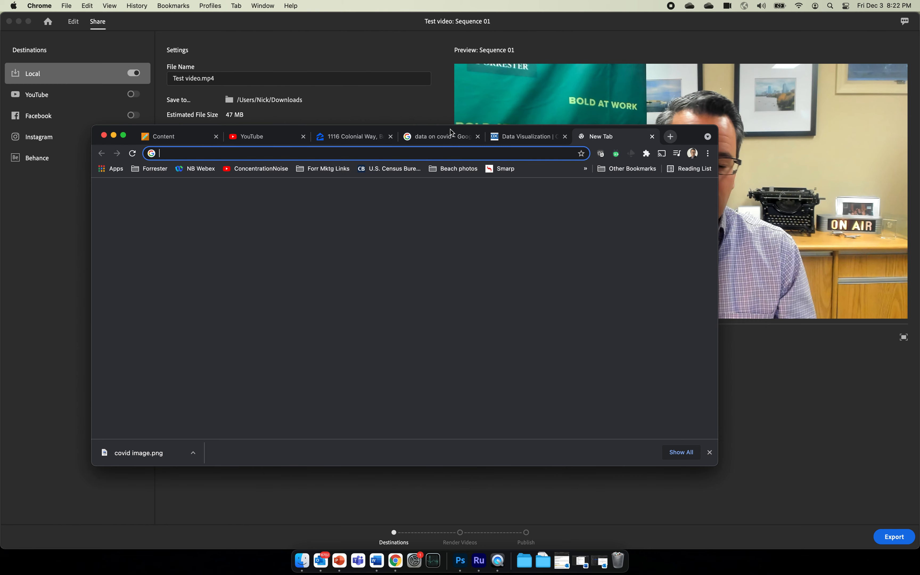
left_click(259, 138)
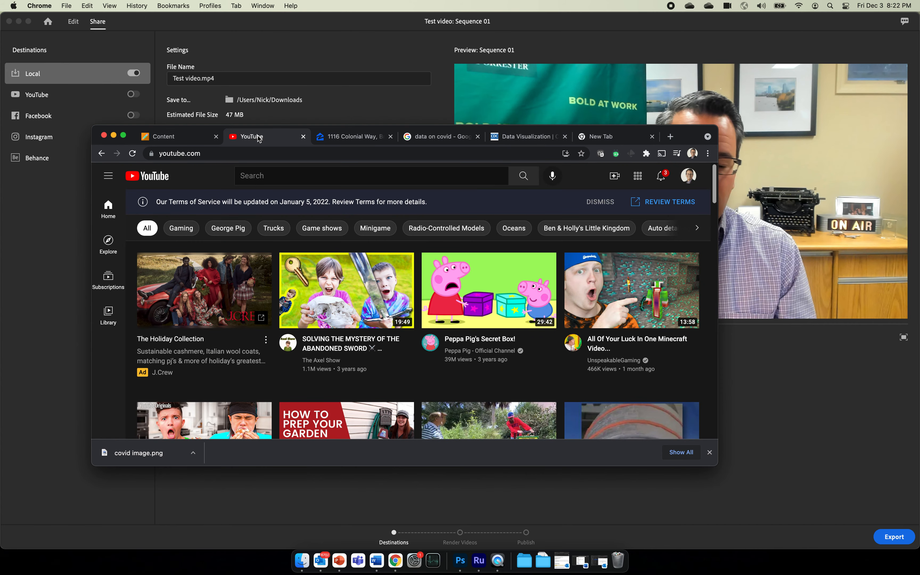
left_click_drag(719, 468, 640, 512)
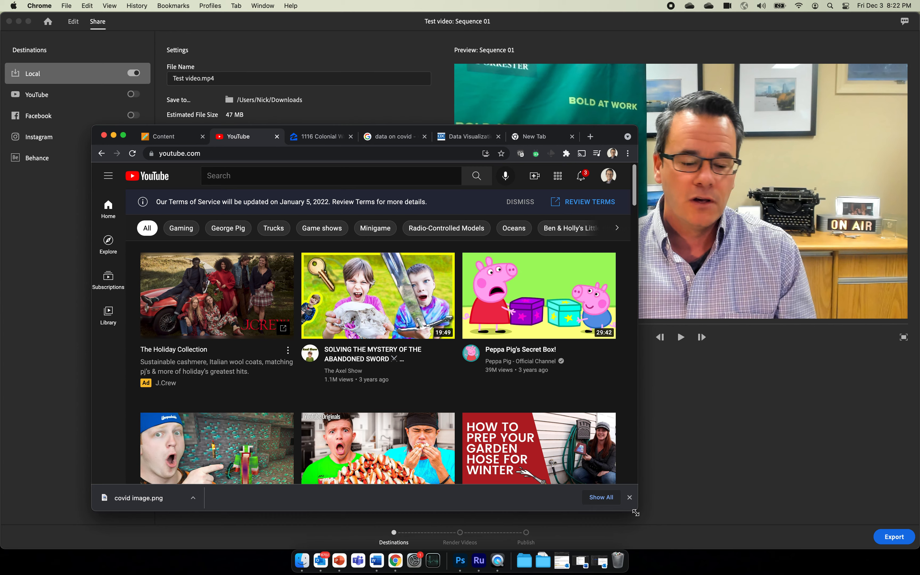
left_click_drag(638, 511, 793, 521)
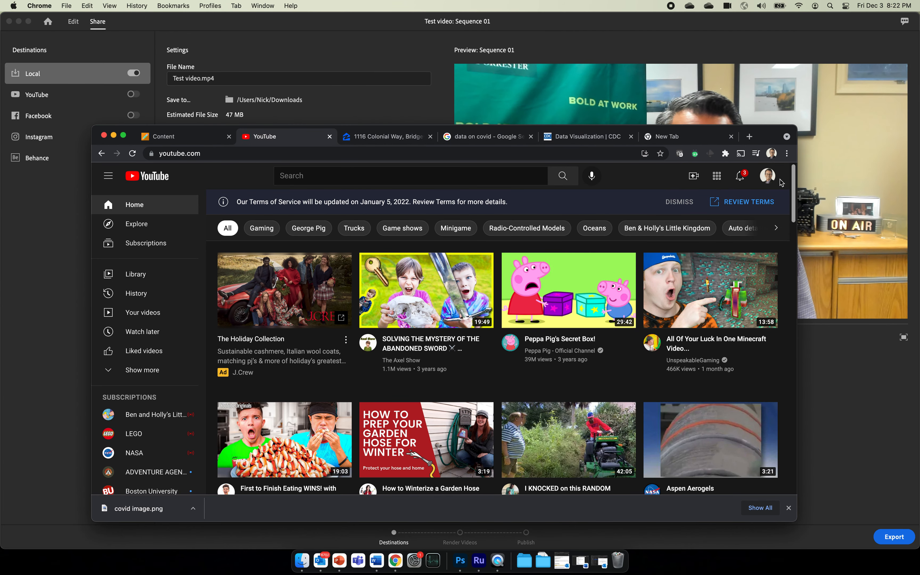
left_click(766, 182)
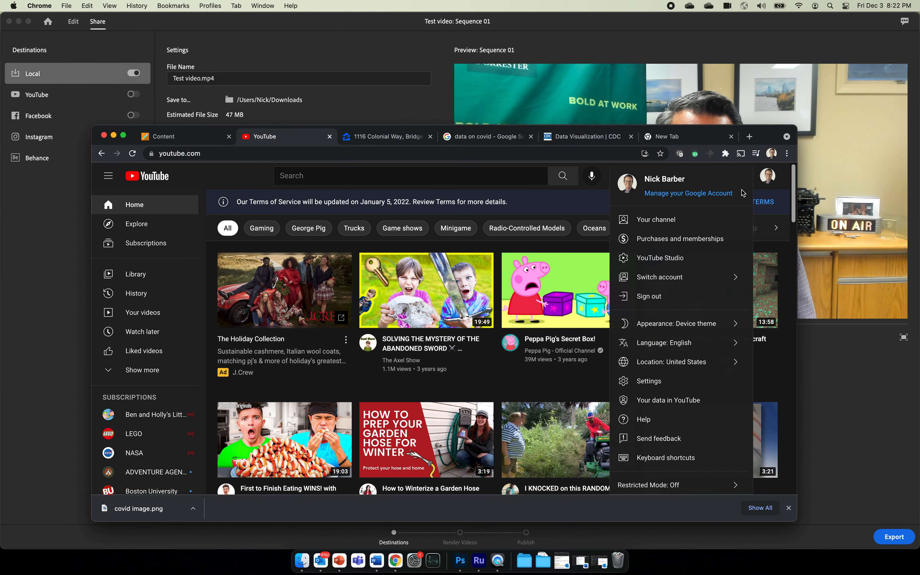
left_click(608, 181)
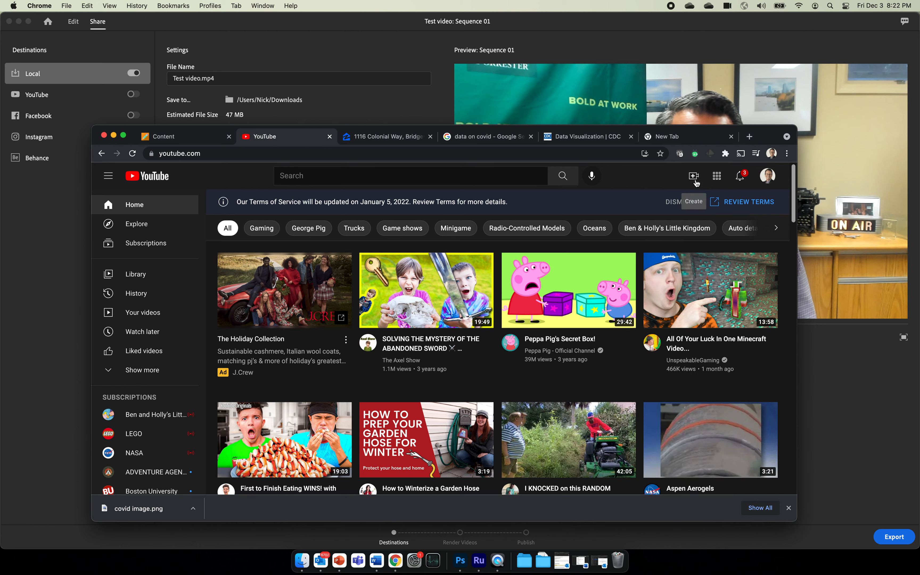
left_click(694, 177)
left_click(705, 194)
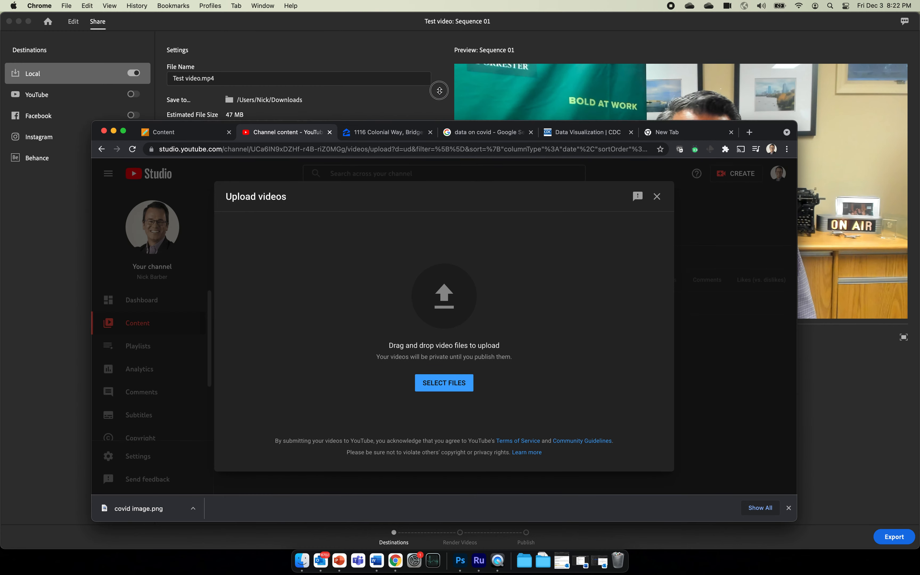
Close the unrelated address, covid search and CDC data visualization tabs.
left_click_drag(439, 90, 434, 59)
left_click(430, 70)
left_click(430, 70)
left_click(430, 70)
Upload Test video.mp4 from Downloads, sorted newest first, and dismiss the reuse-details tip.
left_click(430, 70)
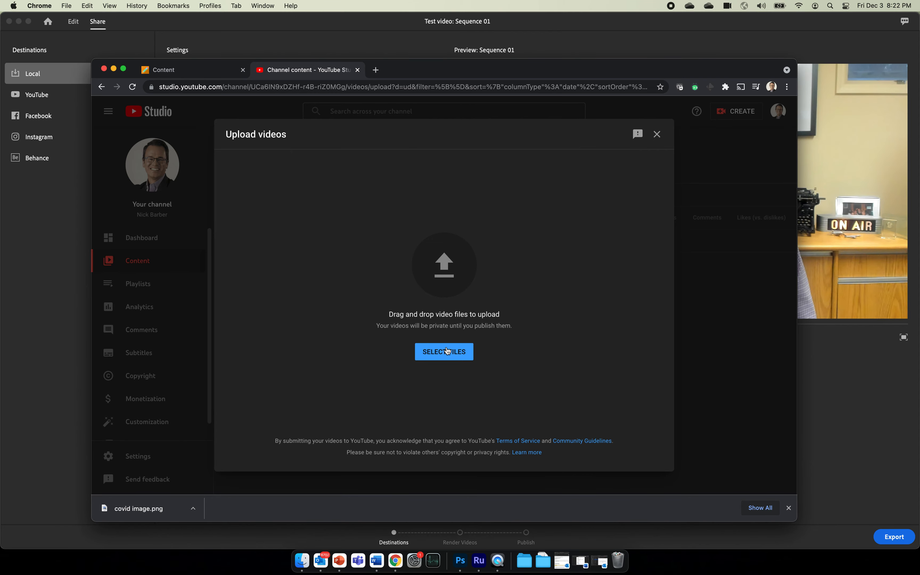
left_click(438, 351)
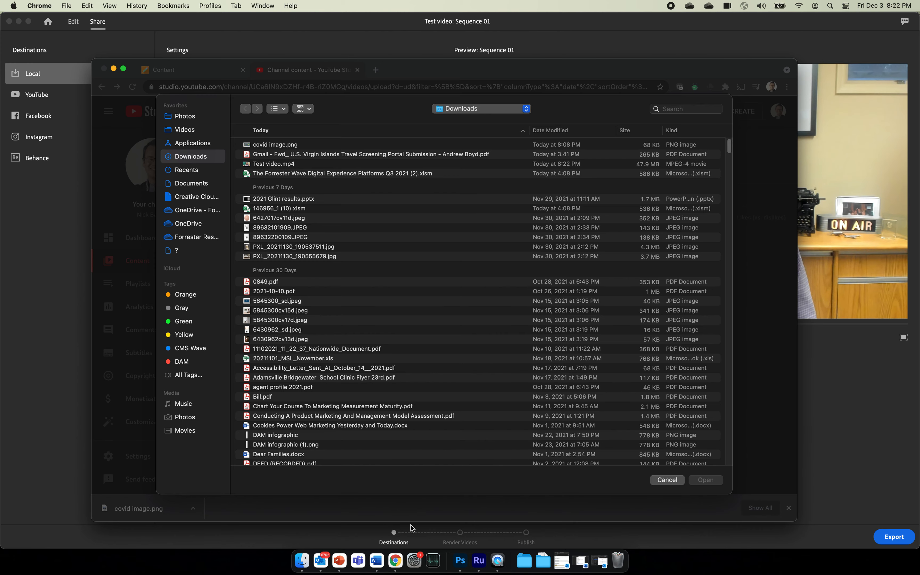
left_click(581, 131)
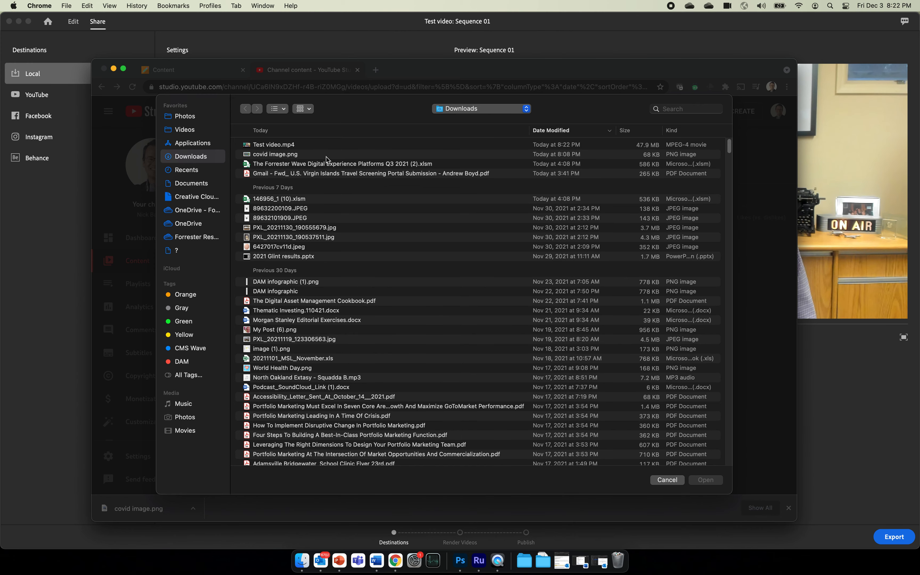
double_click(282, 145)
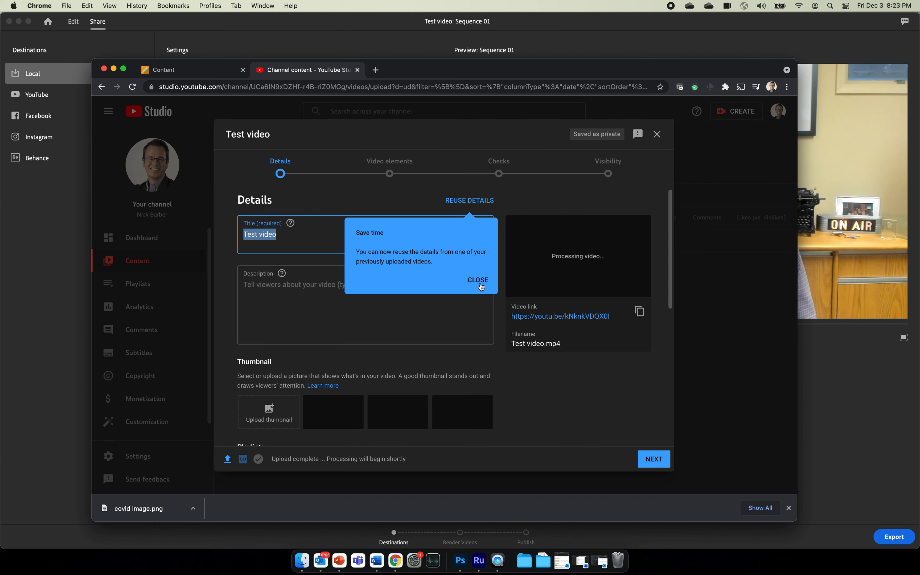
left_click(478, 281)
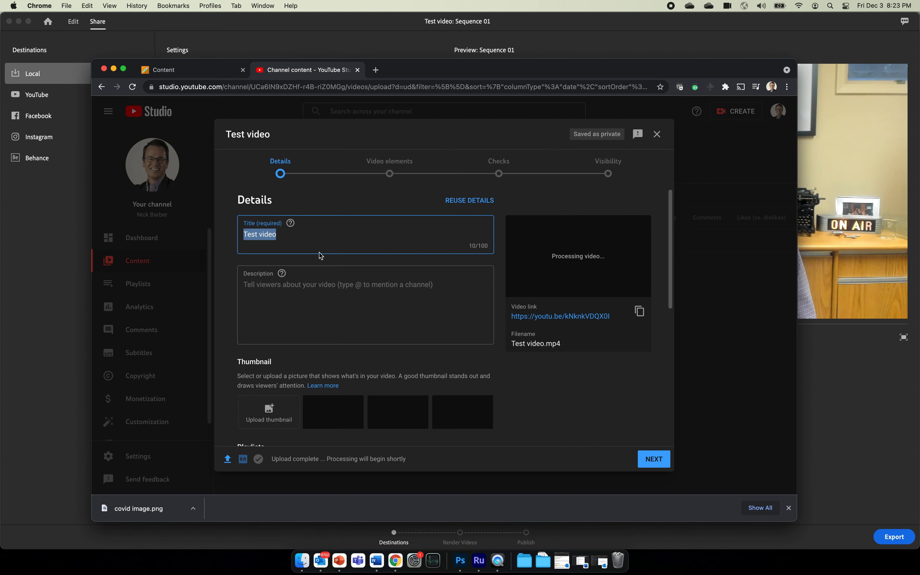
Title the upload 'Latest updates for COVID vaccinations'.
type("Latest ")
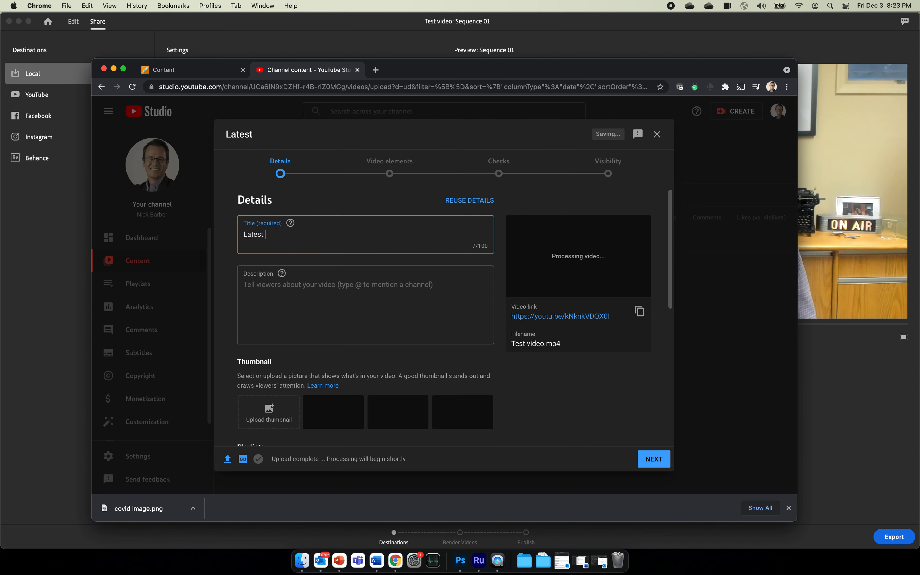
type("updates for COVID ")
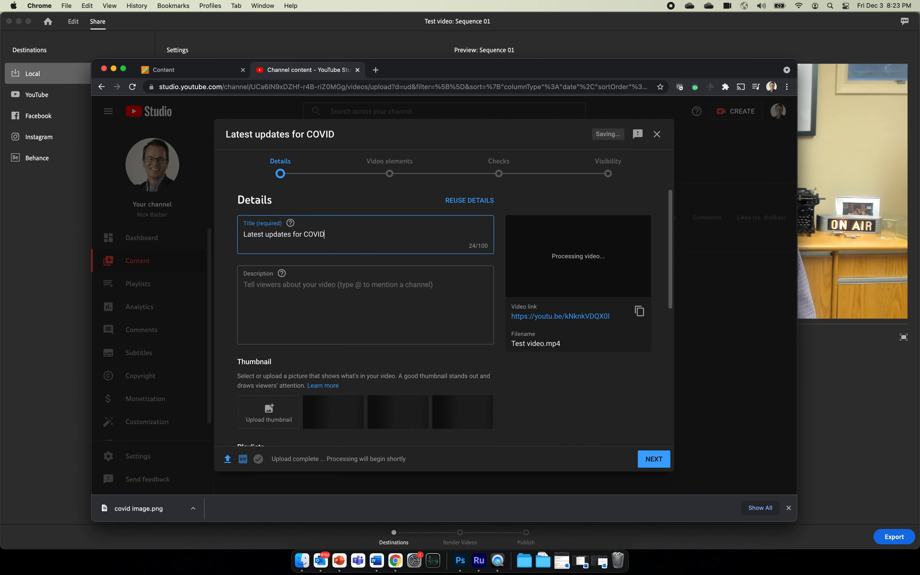
type("vaccinations")
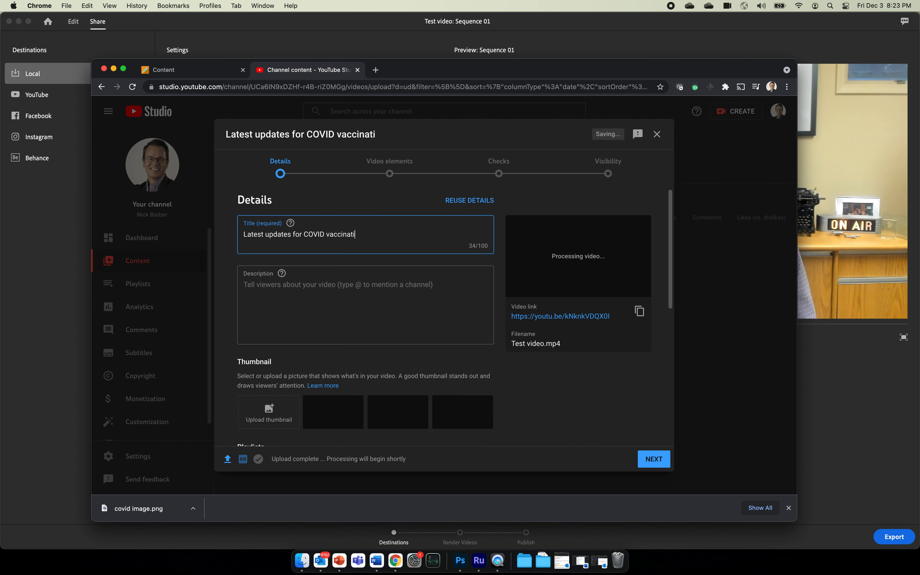
left_click(296, 316)
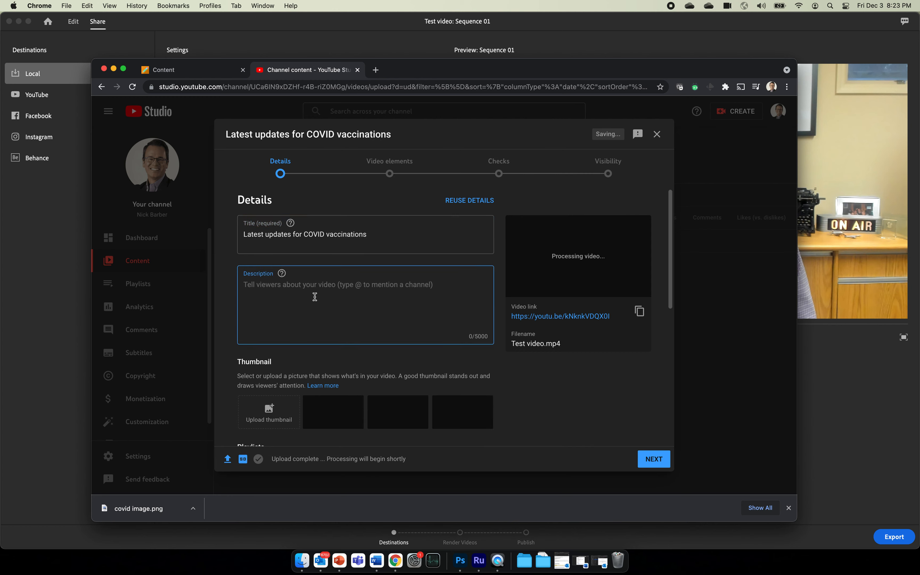
scroll(308, 293, "down", 5)
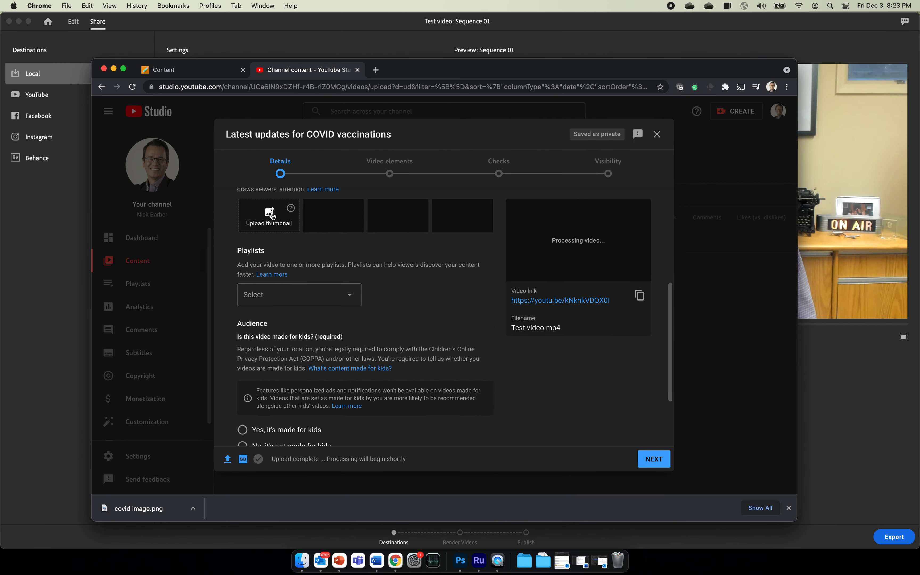
scroll(271, 215, "up", 2)
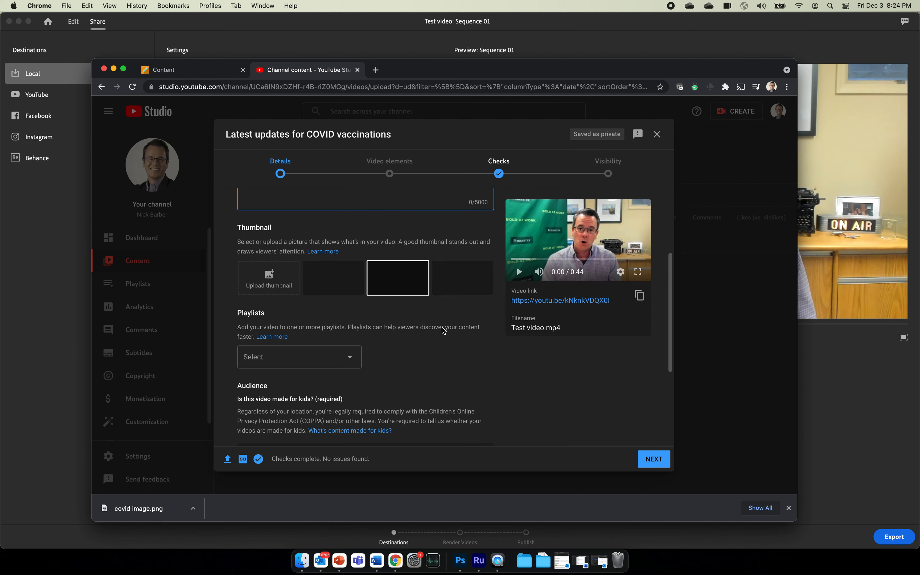
Mark the video 'No, it's not made for kids' and advance to Video elements.
scroll(448, 370, "down", 5)
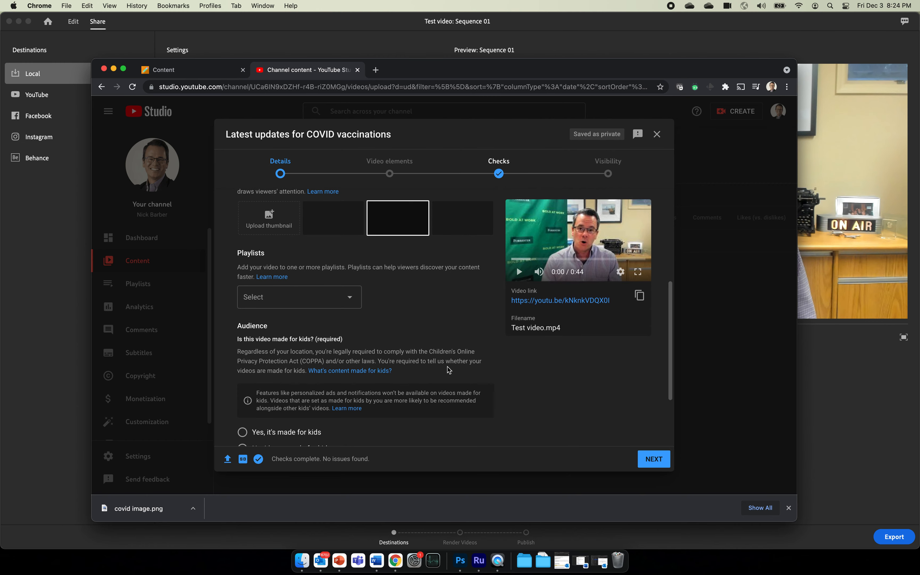
scroll(359, 233, "up", 5)
scroll(360, 234, "down", 6)
scroll(360, 238, "up", 4)
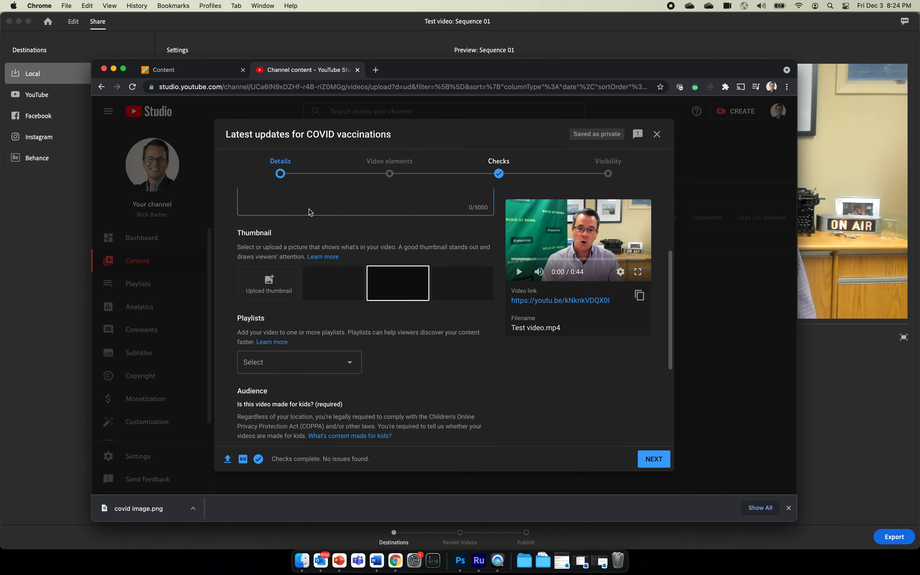
scroll(506, 292, "down", 2)
scroll(506, 291, "down", 5)
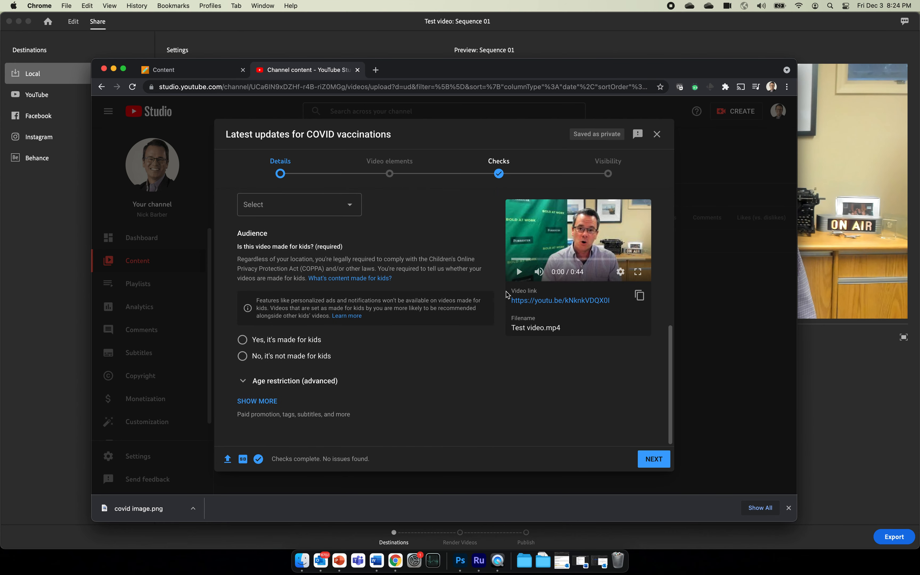
left_click(242, 356)
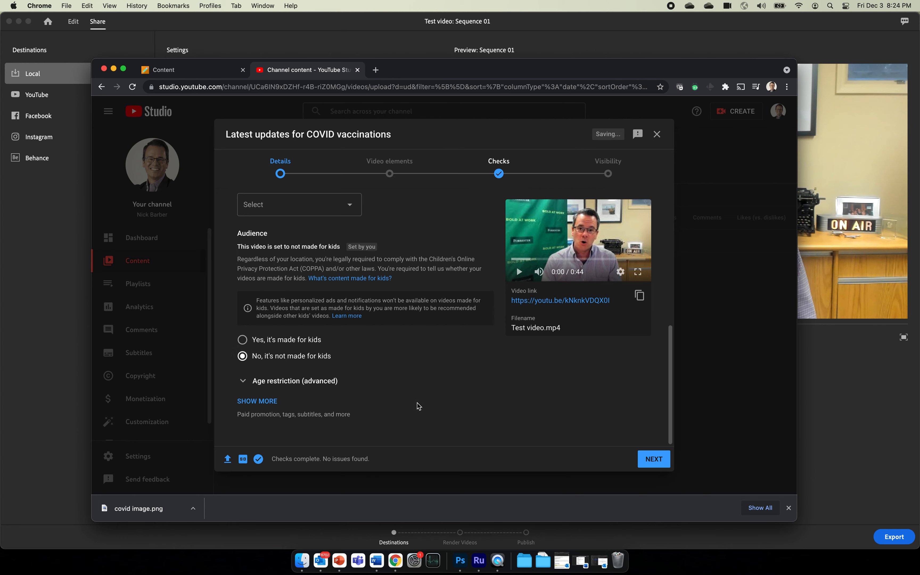
left_click(647, 460)
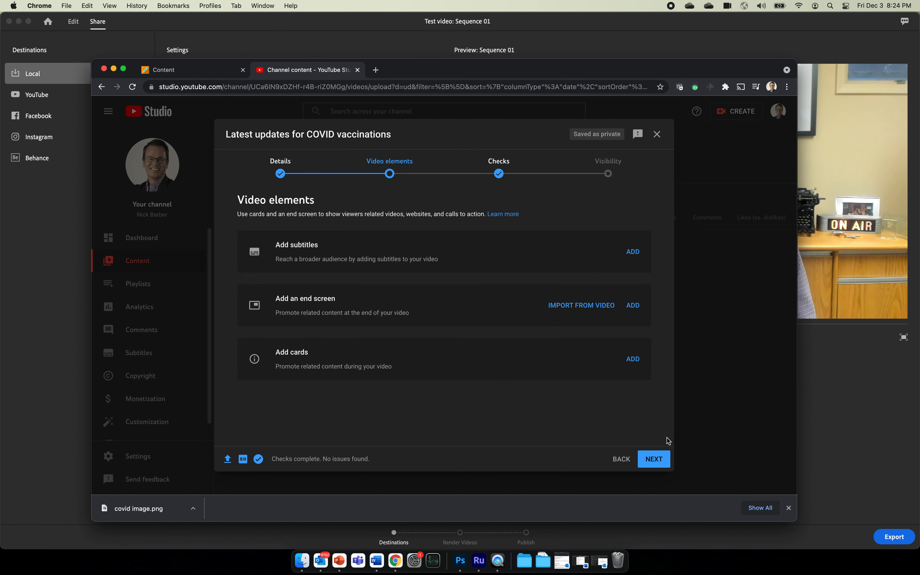
Advance through Checks to Visibility, choose Unlisted, and save to publish the video.
left_click(660, 460)
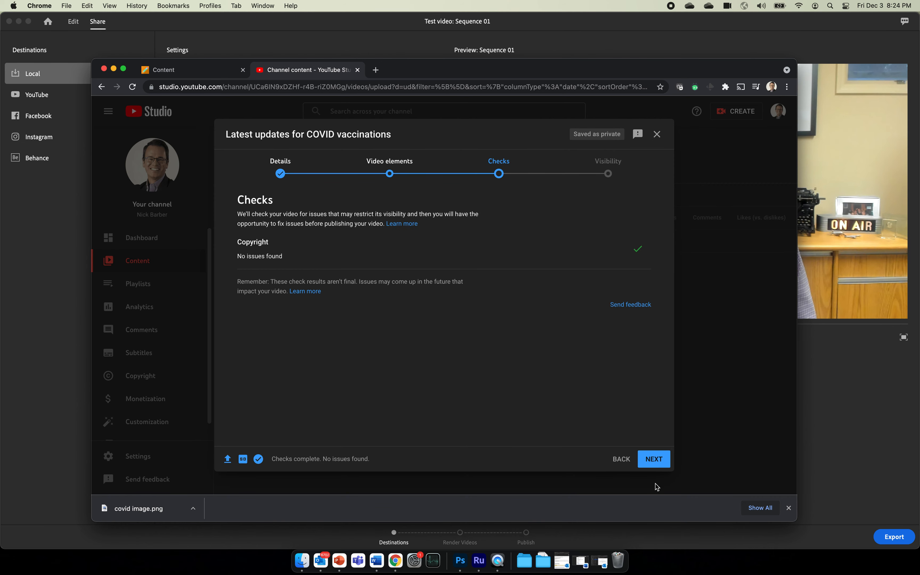
left_click(654, 462)
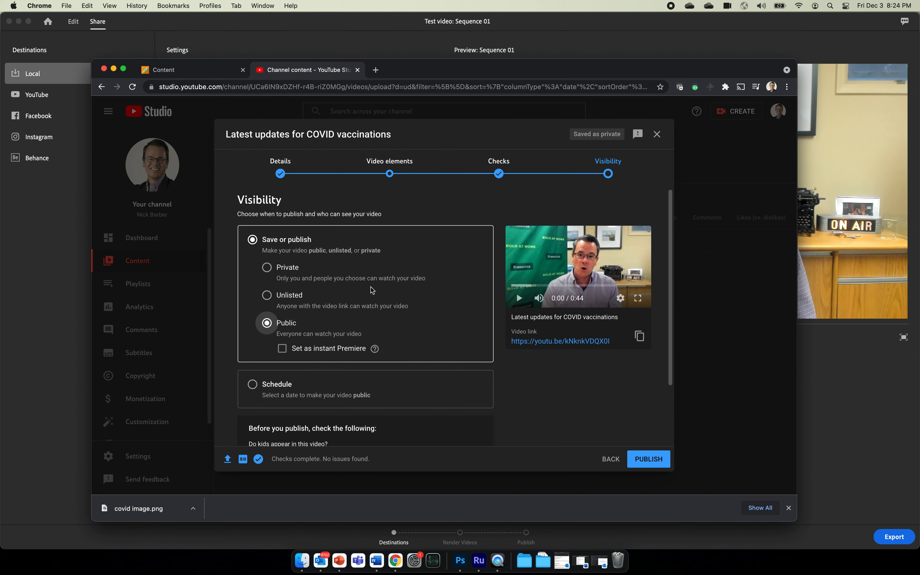
left_click(266, 268)
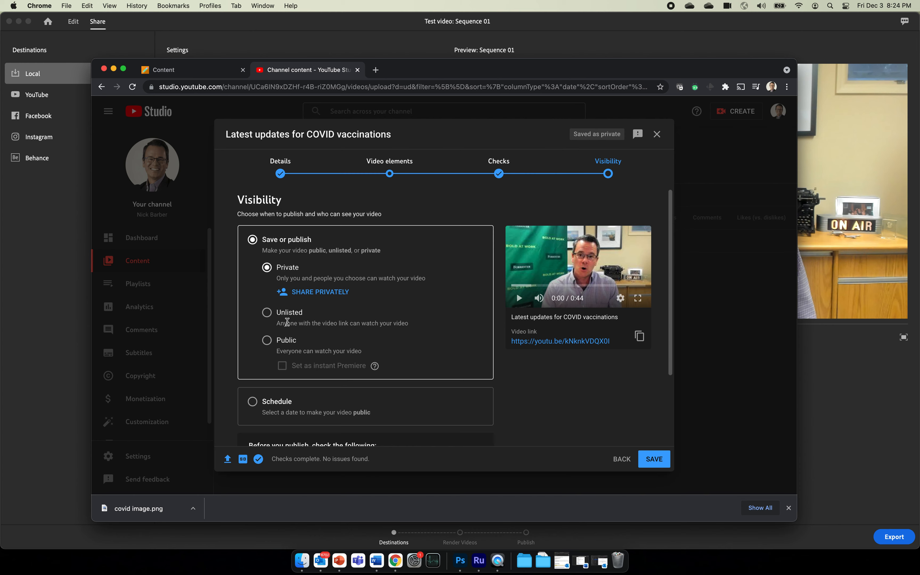
left_click(267, 312)
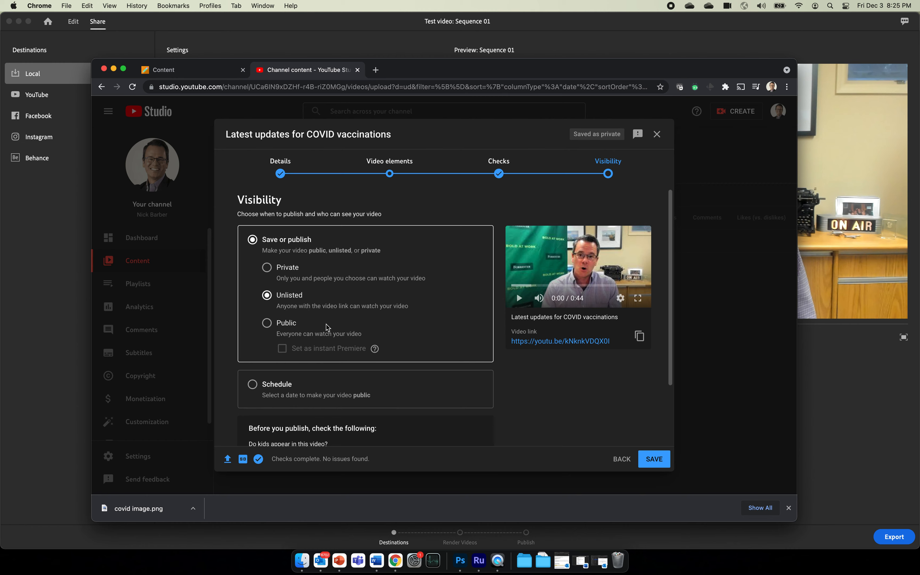
scroll(450, 350, "down", 3)
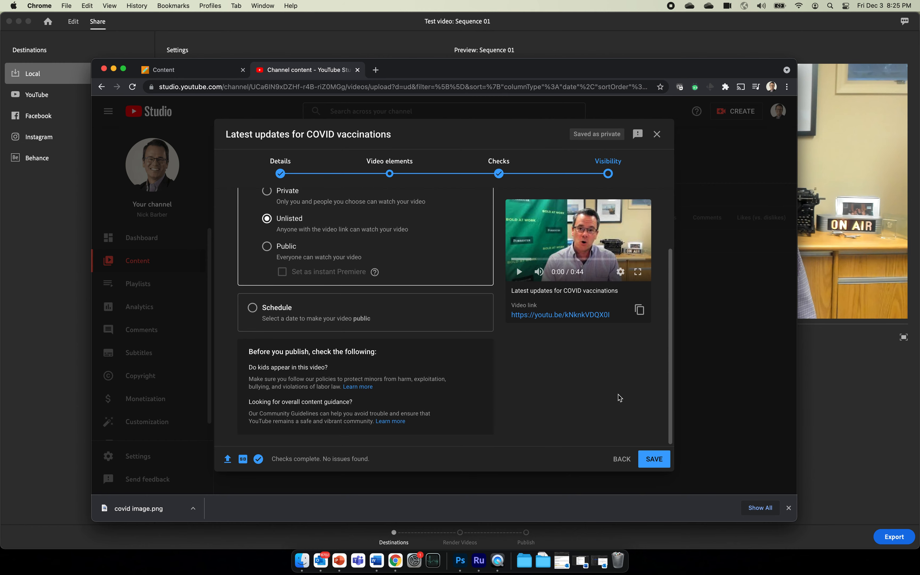
left_click(654, 459)
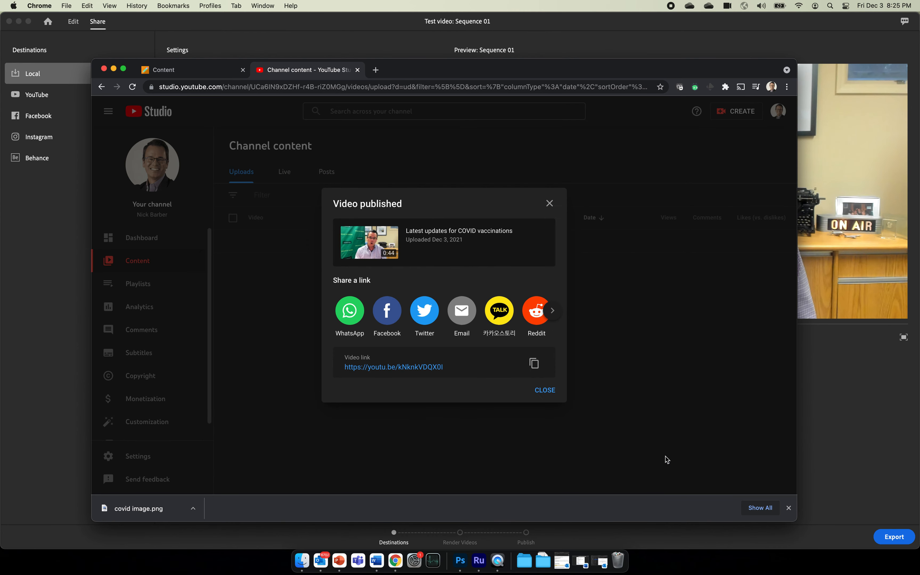
Open the youtu.be watch page, pause playback, confirm it shows Unlisted, then return to Premiere Rush.
left_click(420, 366)
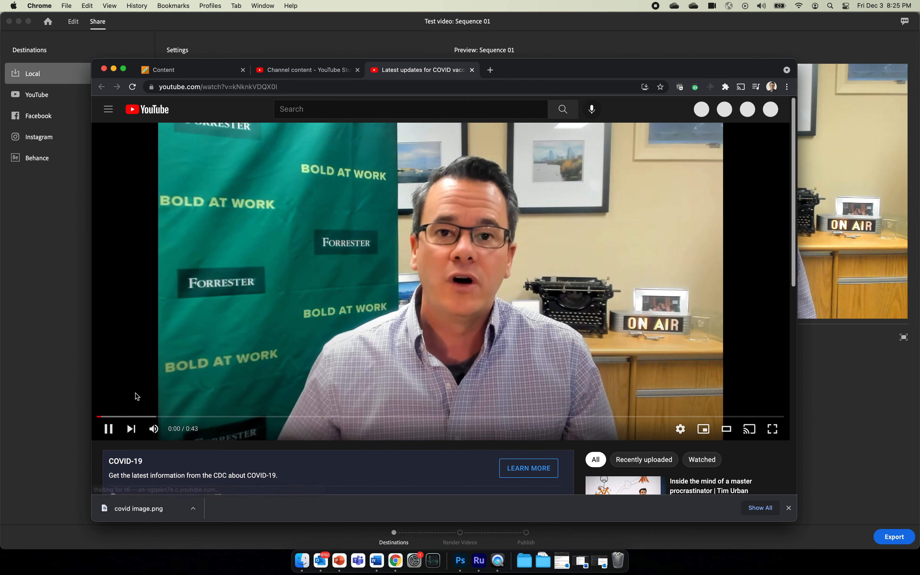
left_click(109, 429)
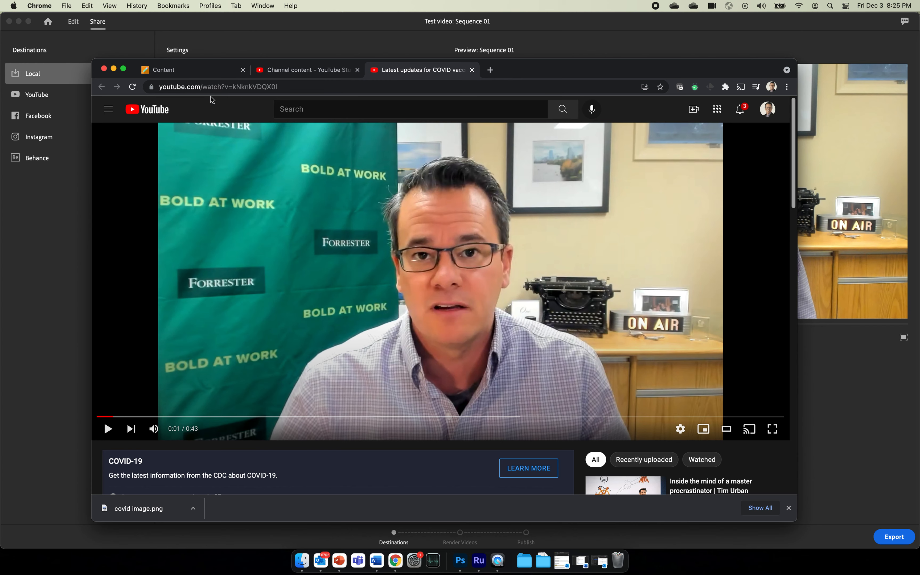
left_click(214, 86)
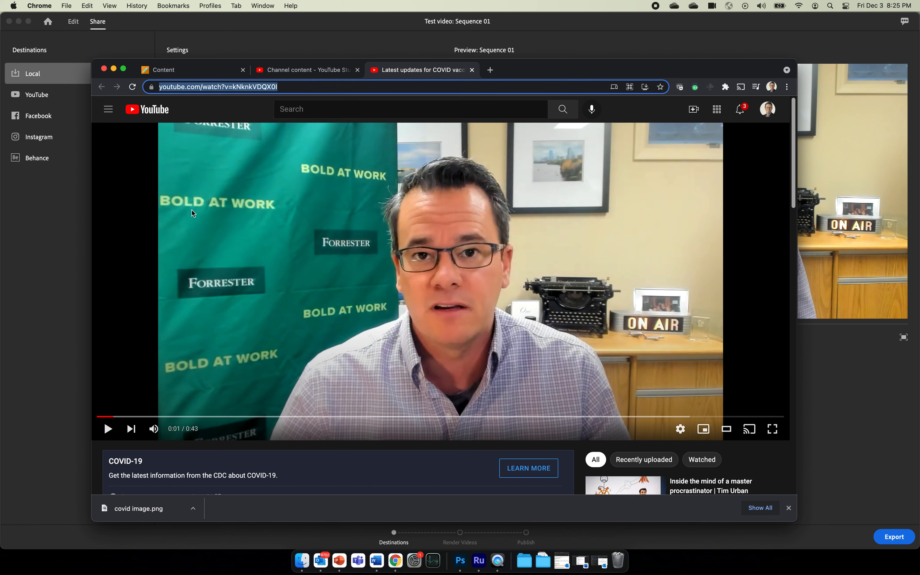
scroll(159, 267, "down", 2)
scroll(159, 267, "down", 4)
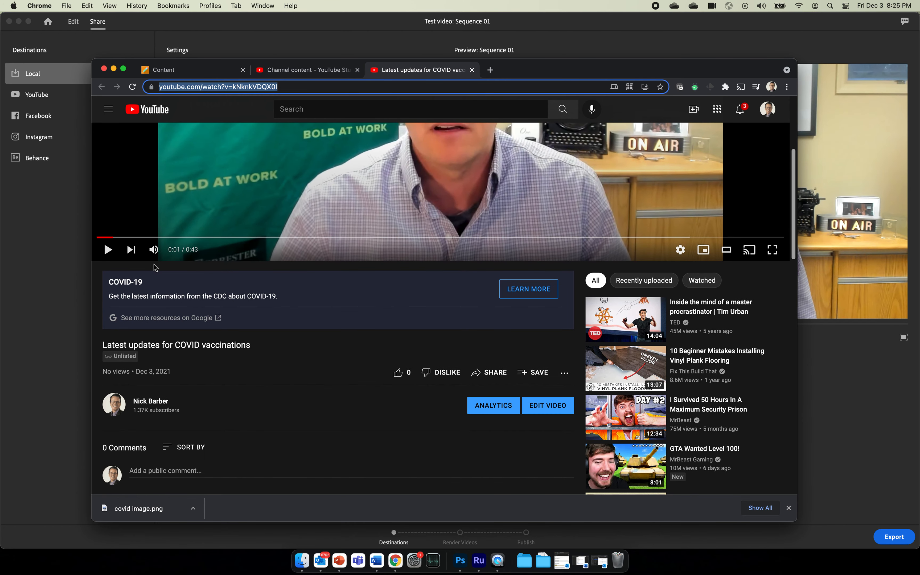
scroll(153, 264, "up", 6)
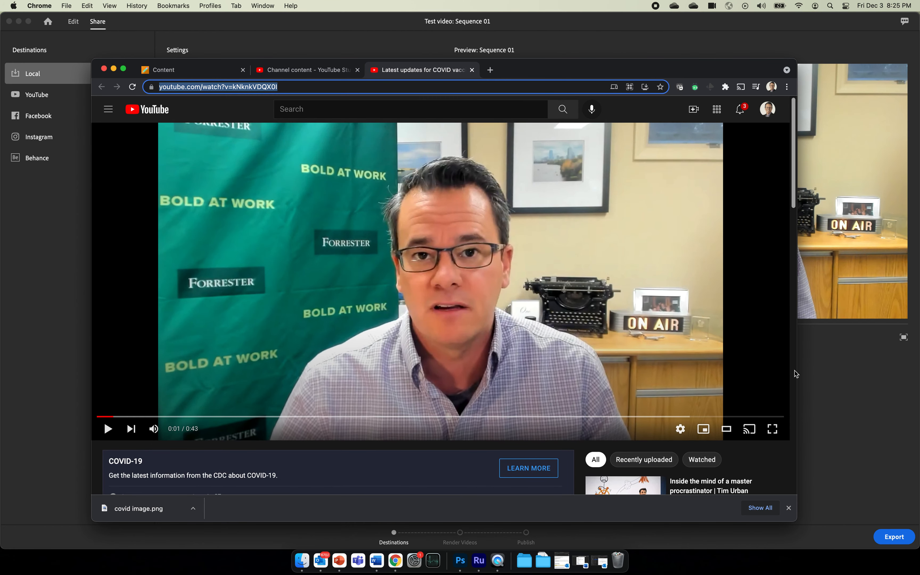
left_click(897, 421)
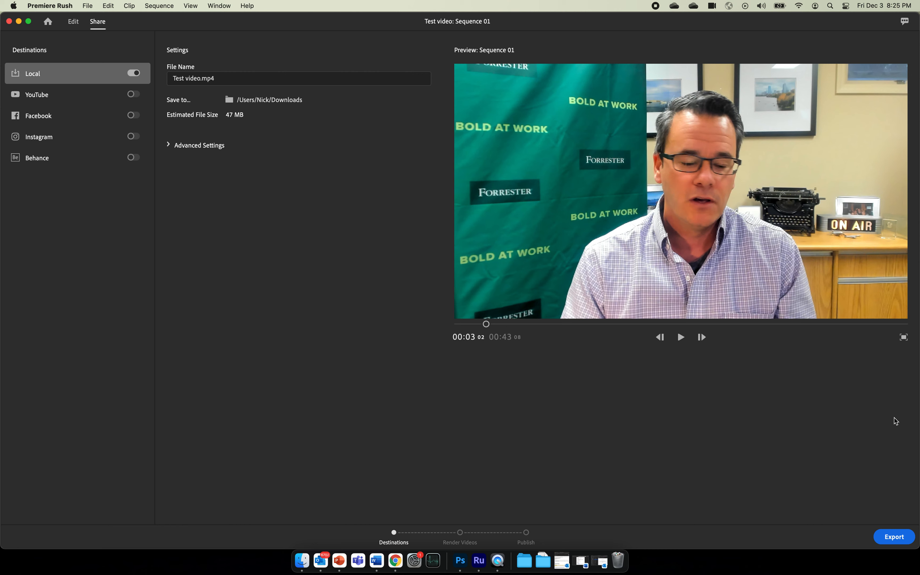